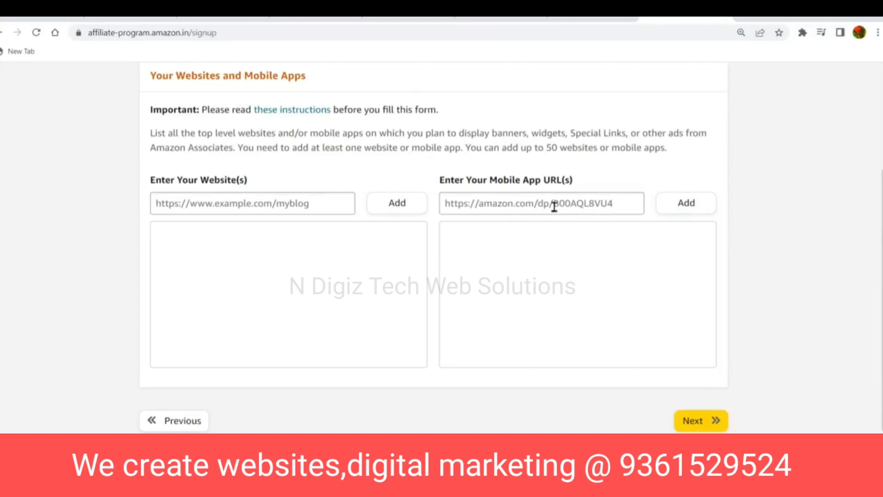
Open wthjobs.com in a separate browser tab and select its address for copying.
left_click(284, 205)
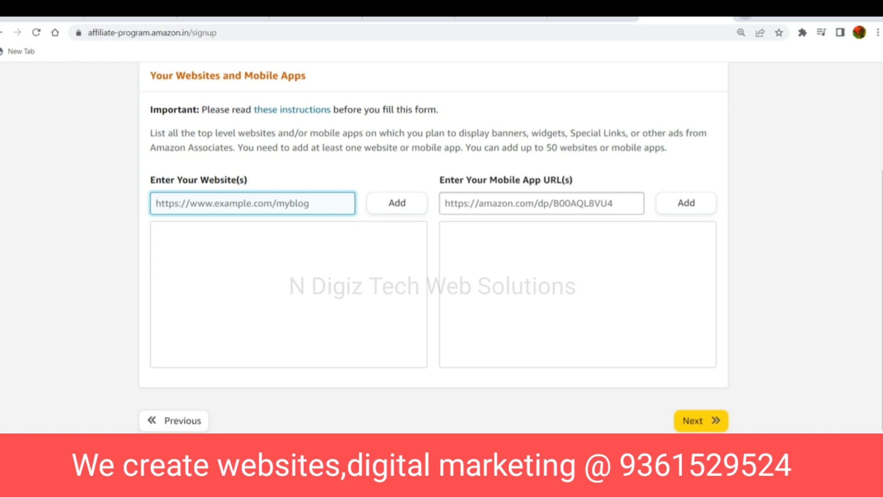
left_click(745, 14)
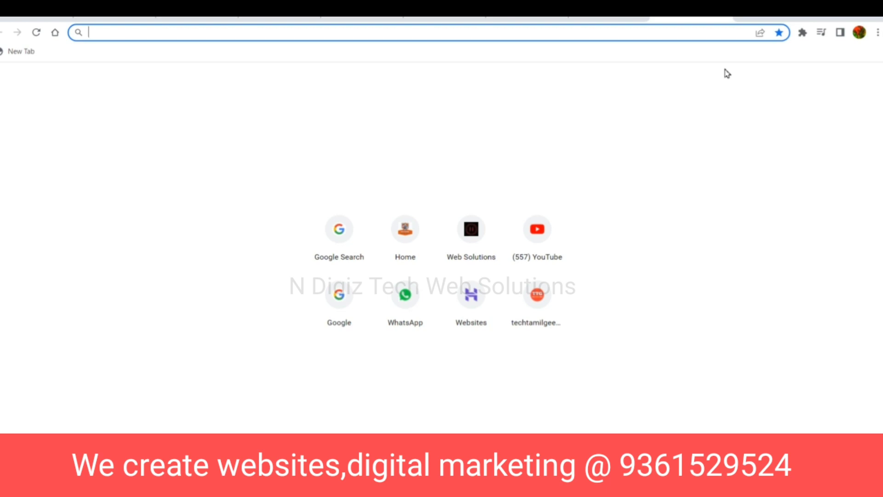
type("wt")
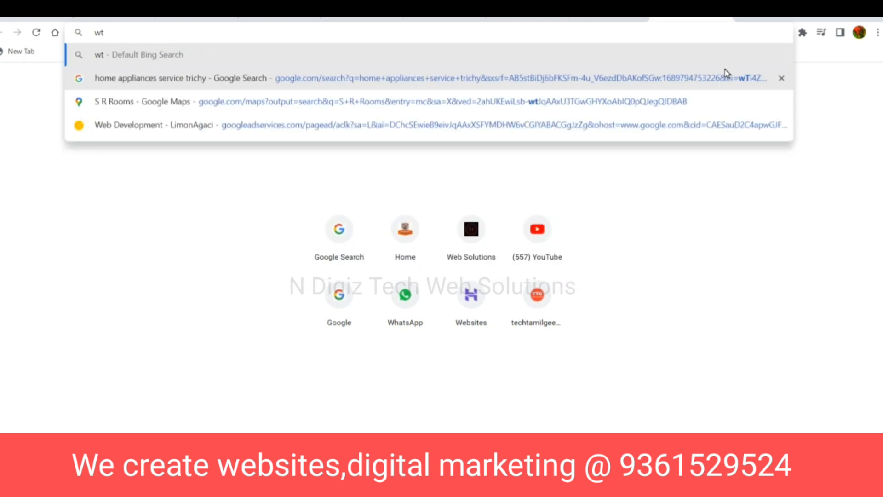
type("hjo")
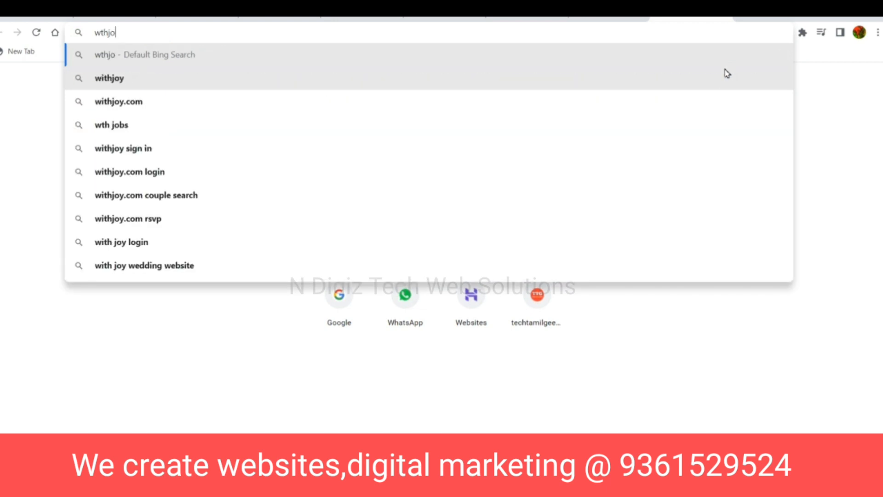
type("bs")
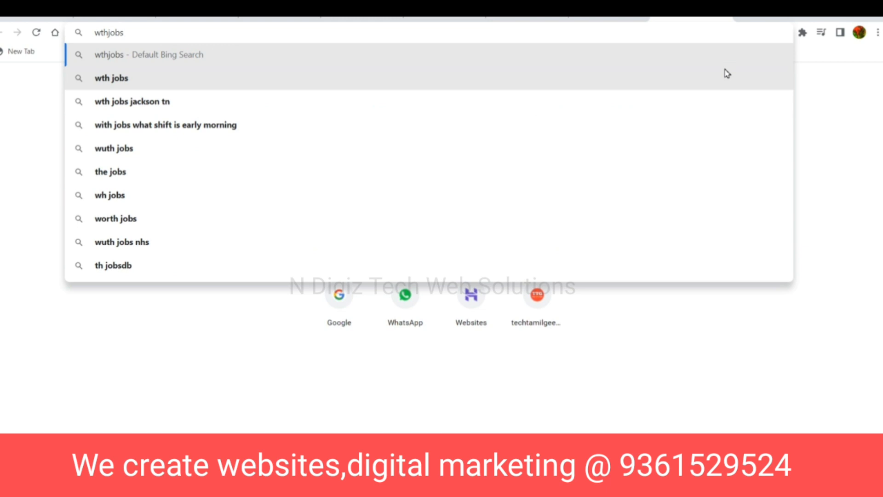
type(".com")
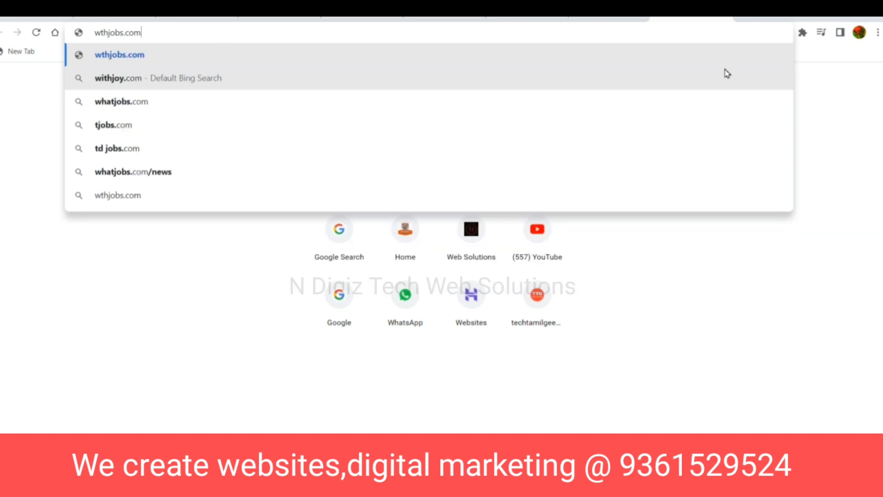
key("Return")
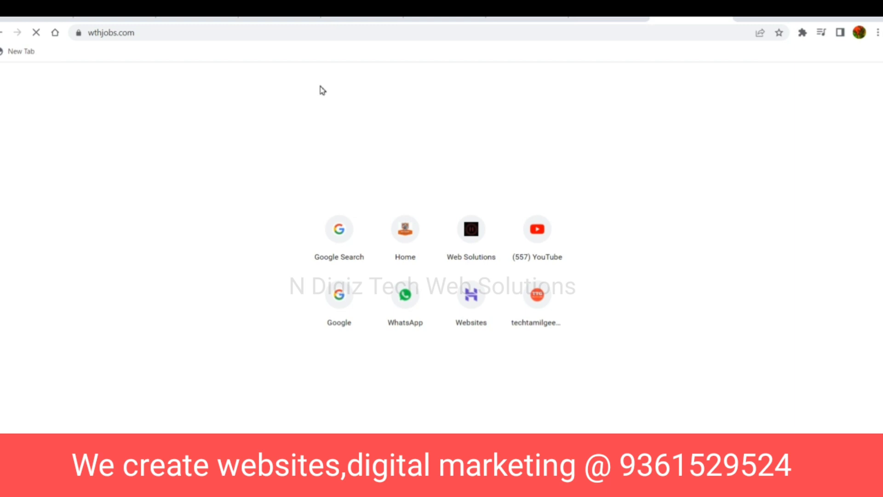
left_click(210, 36)
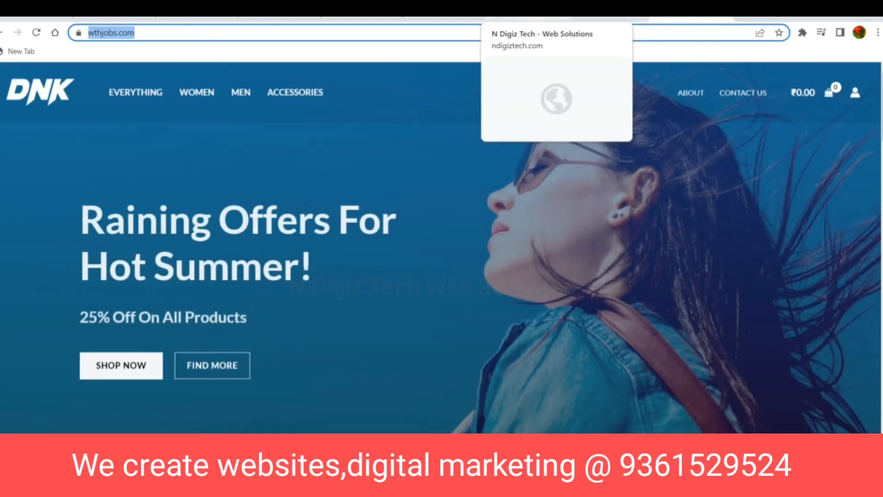
left_click(525, 9)
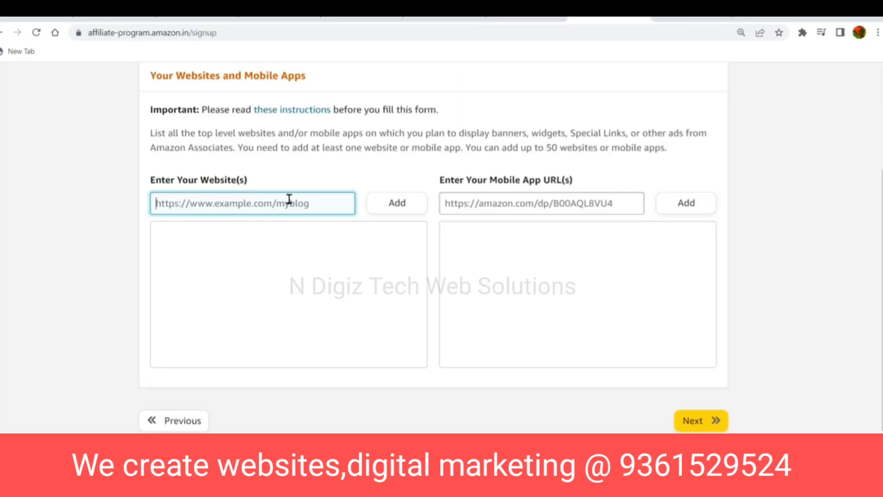
type("https://wthjobs.com/")
left_click(400, 207)
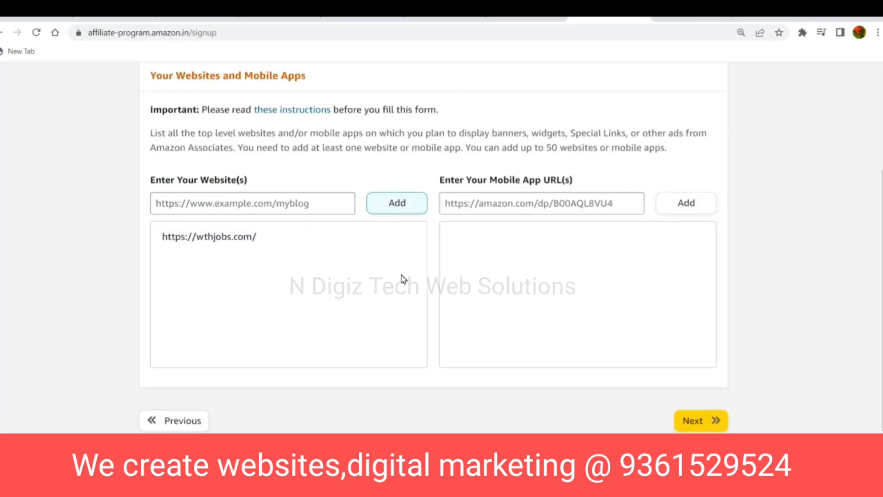
left_click(711, 422)
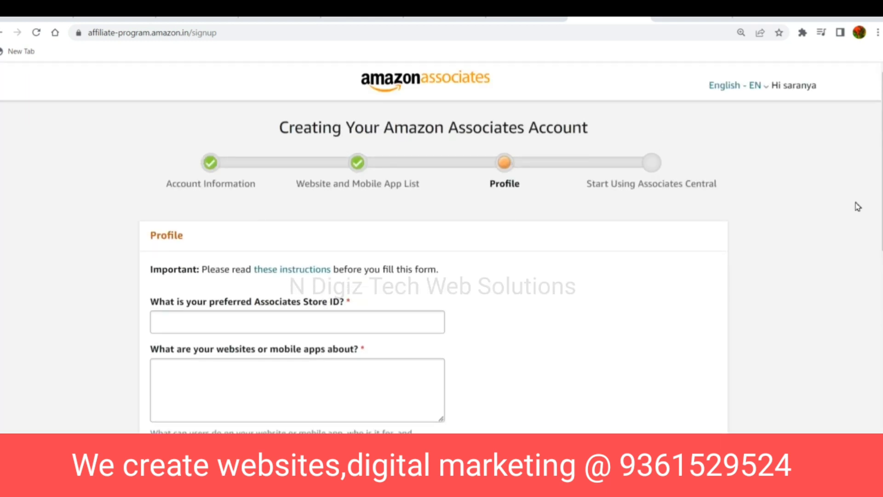
Enter the preferred Associates Store ID in the profile form.
scroll(875, 227, "down", 3)
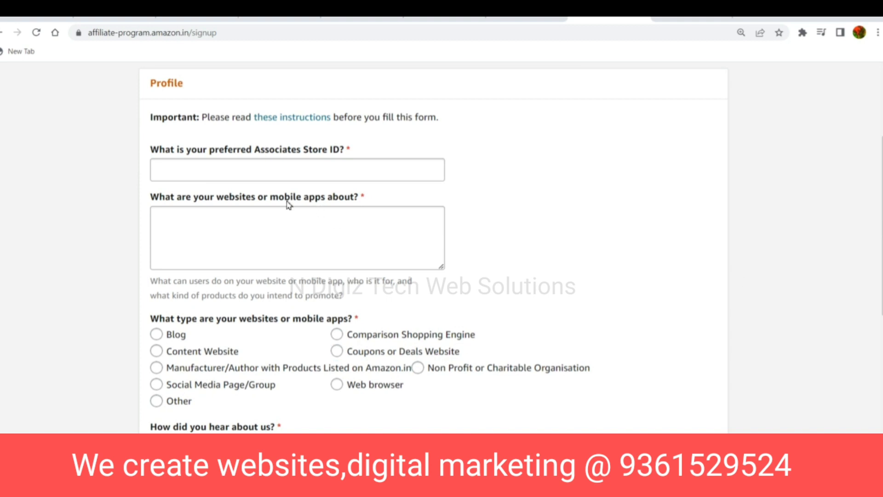
left_click(250, 171)
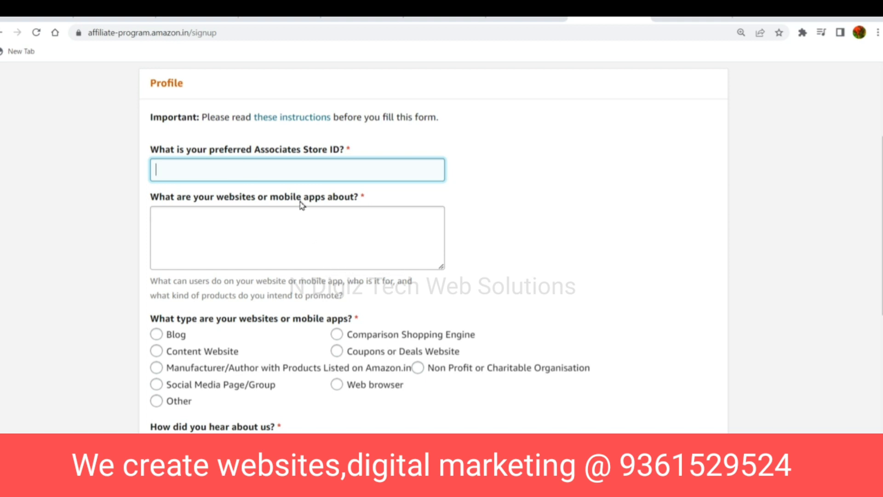
type("Saranya0302")
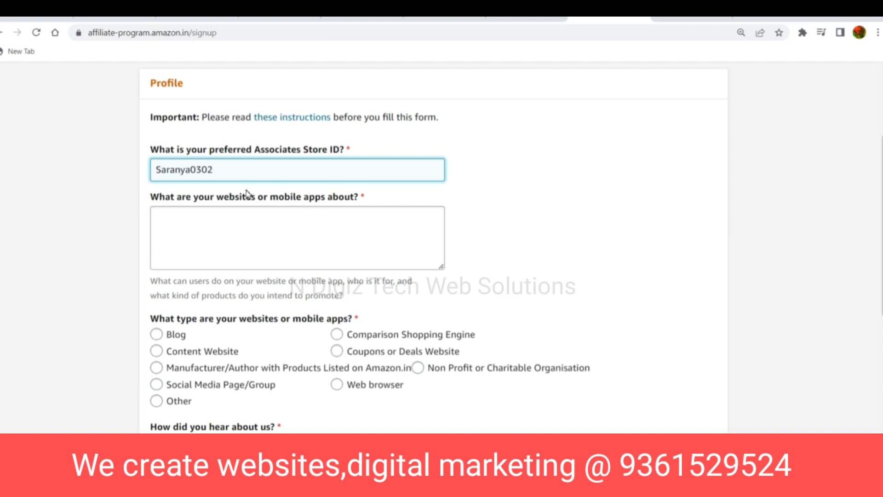
Describe what the website is about as "My Website About Gift Item Selling".
left_click(297, 232)
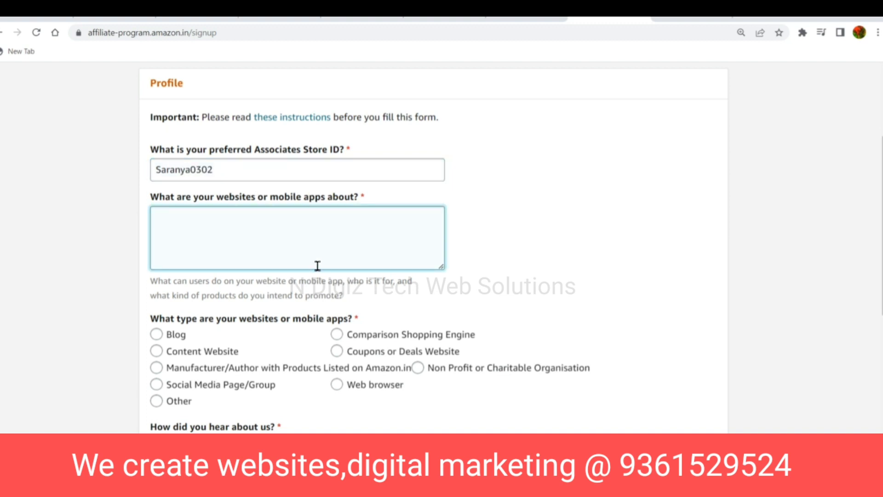
type("My Website Abo")
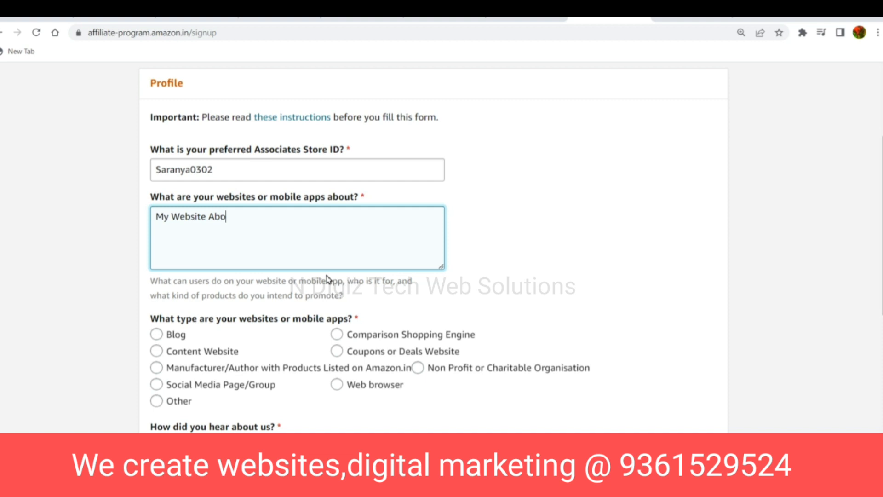
type("ut Kitchen Prod")
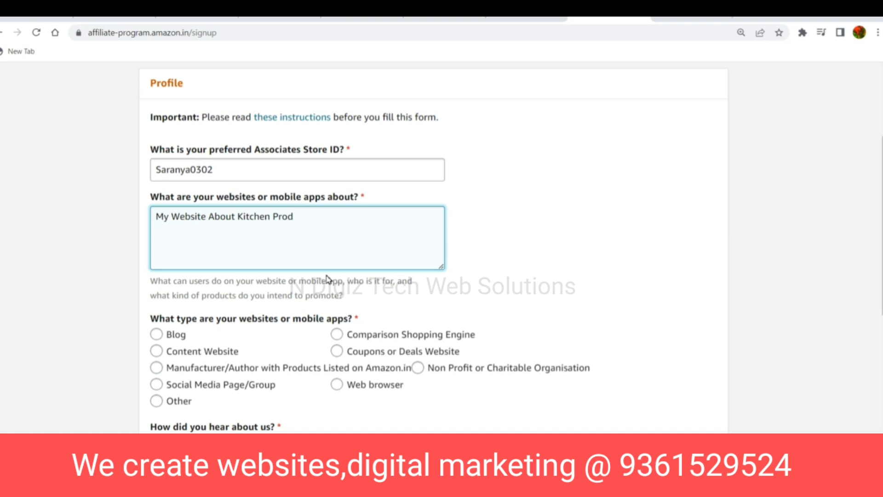
type("uct")
key("BackSpace")
key("BackSpace")
key("BackSpace")
key("BackSpace")
key("BackSpace")
key("BackSpace")
key("BackSpace")
key("BackSpace")
key("BackSpace")
key("BackSpace")
key("BackSpace")
key("BackSpace")
key("BackSpace")
key("BackSpace")
key("BackSpace")
type("Gift Item Selling")
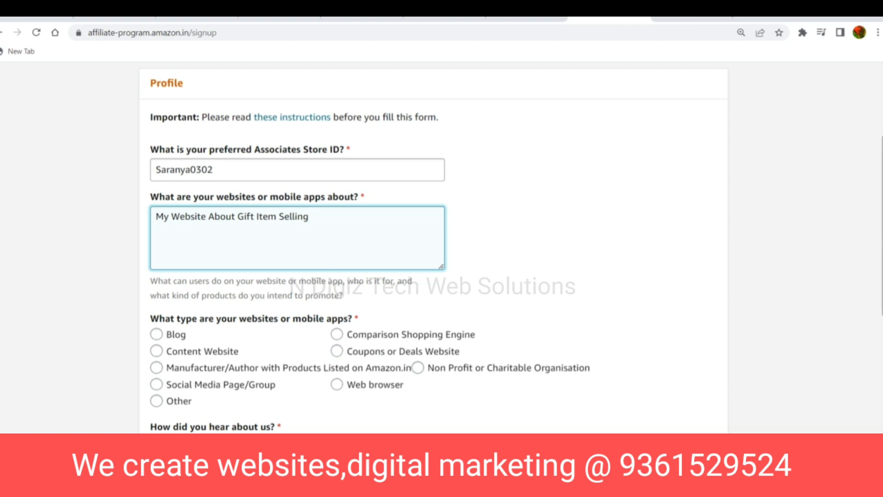
Set the website type to Blog and answer how you heard about the program with Word of Mouth.
scroll(879, 230, "down", 1)
scroll(433, 247, "down", 2)
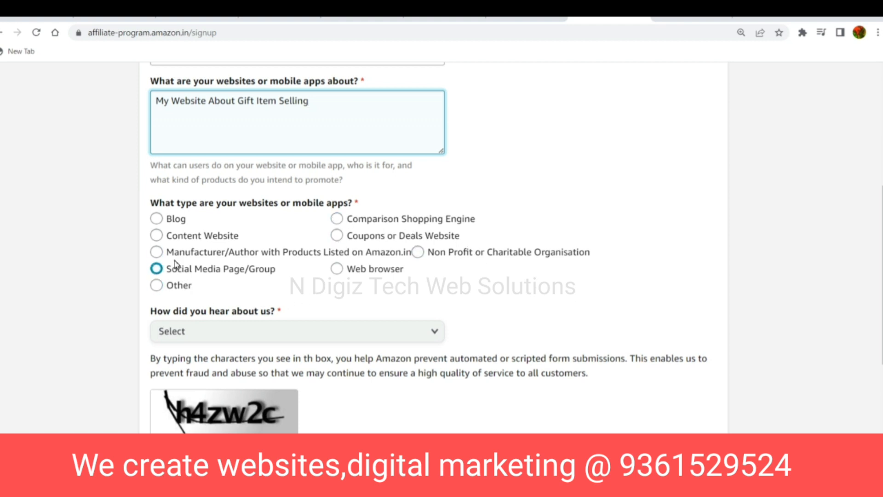
left_click(157, 219)
scroll(371, 327, "down", 2)
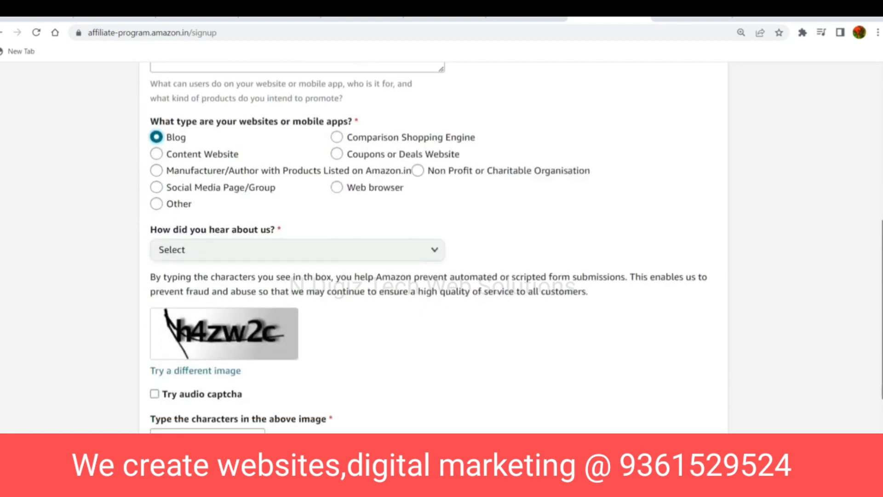
scroll(433, 242, "down", 2)
left_click(400, 164)
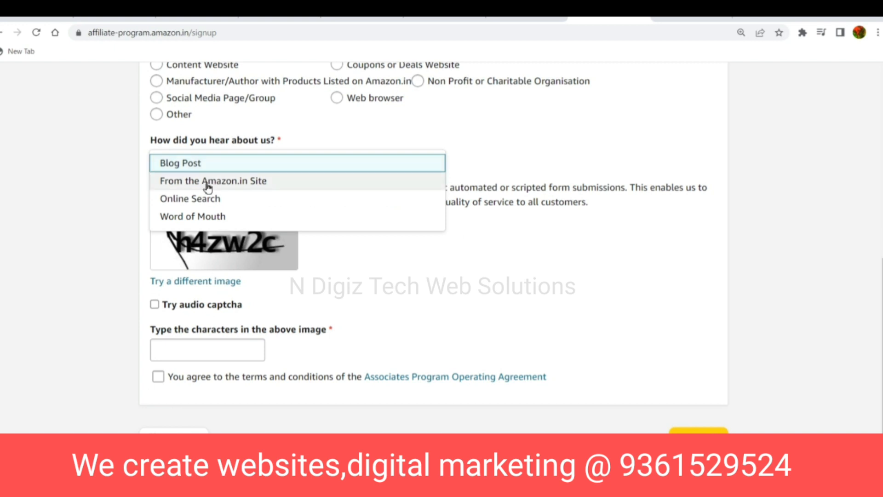
left_click(216, 216)
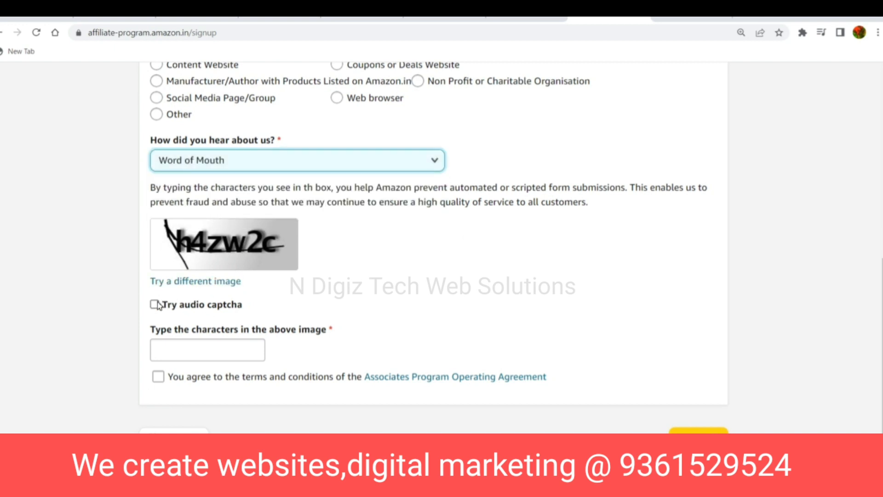
Enter the captcha characters, agree to the Associates Program Operating Agreement and submit the profile.
left_click(189, 347)
type("h4z")
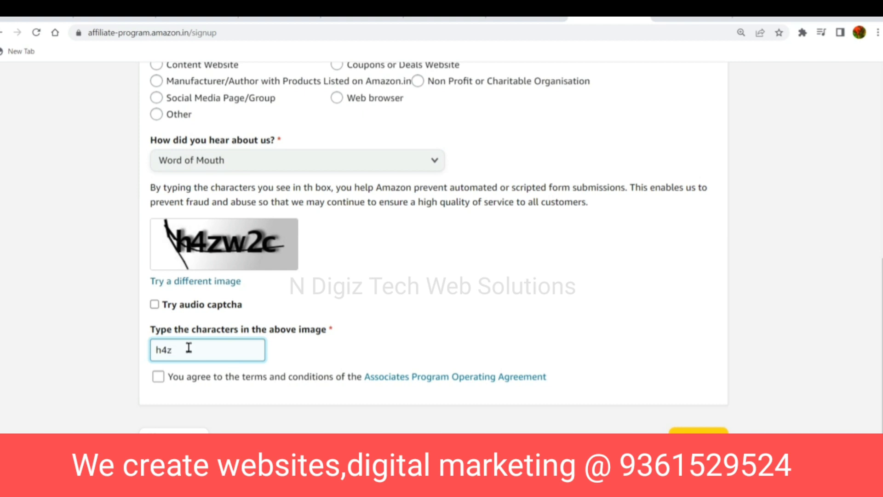
type("w2c")
left_click(158, 377)
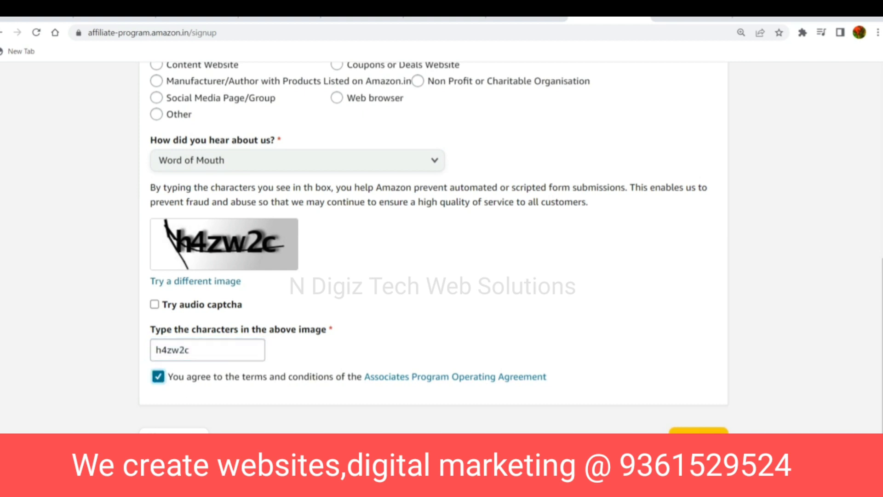
left_click(703, 437)
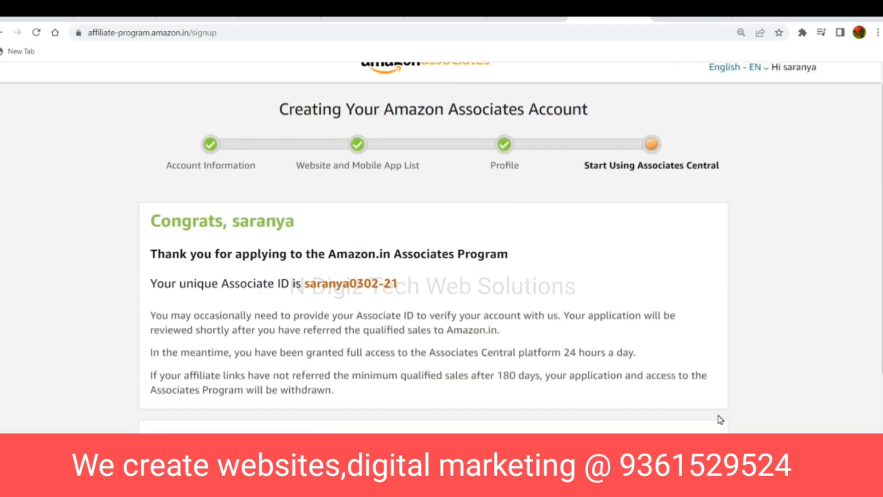
Choose to enter payment and tax information now and select Pay me by NEFT as the payment method.
scroll(720, 420, "up", 1)
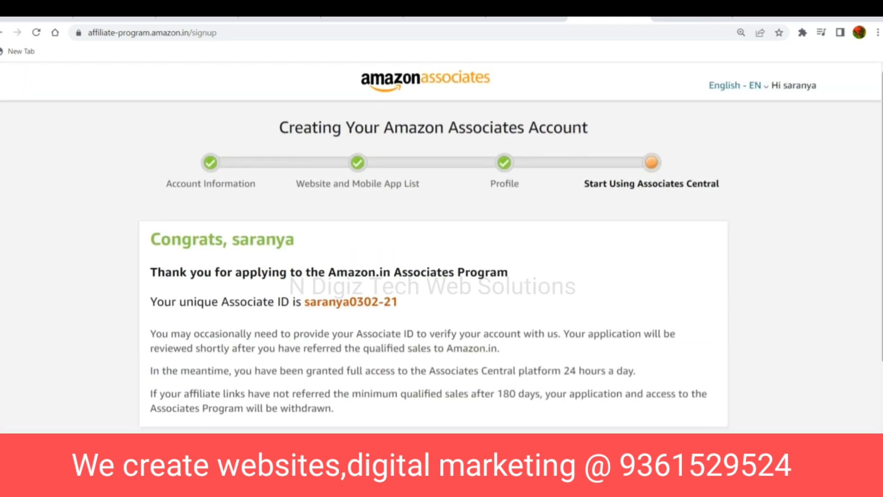
scroll(873, 341, "down", 3)
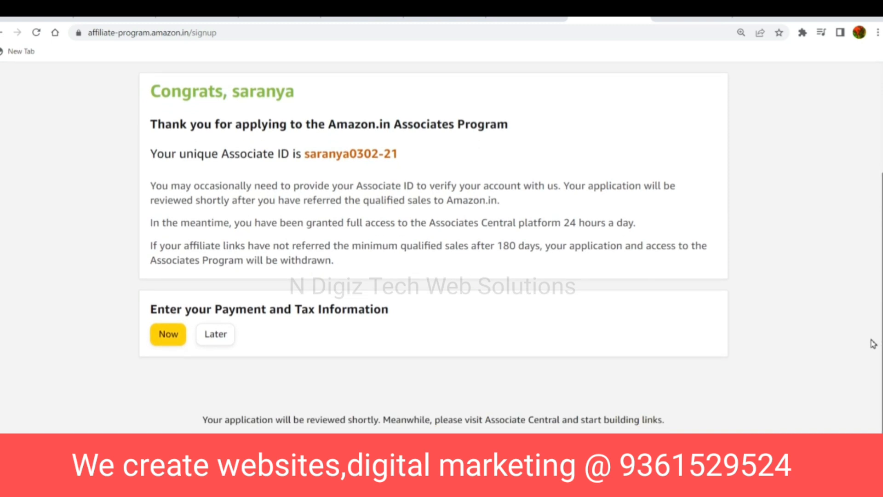
left_click(176, 342)
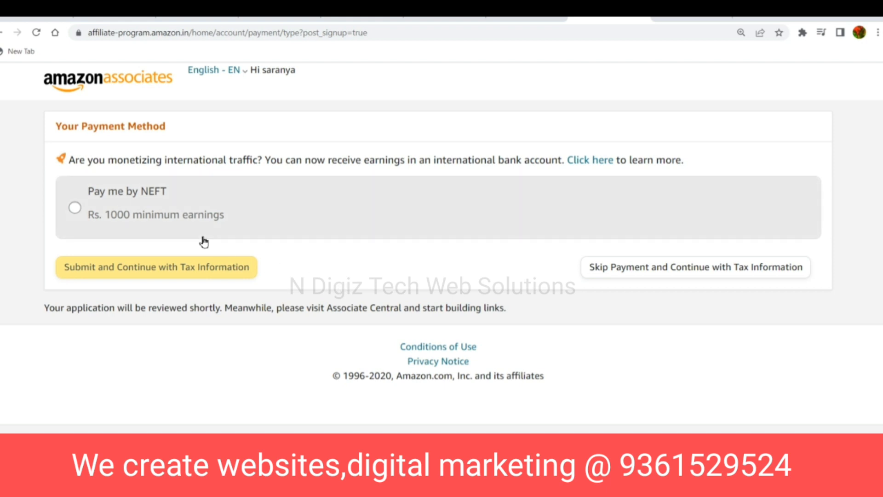
left_click(73, 210)
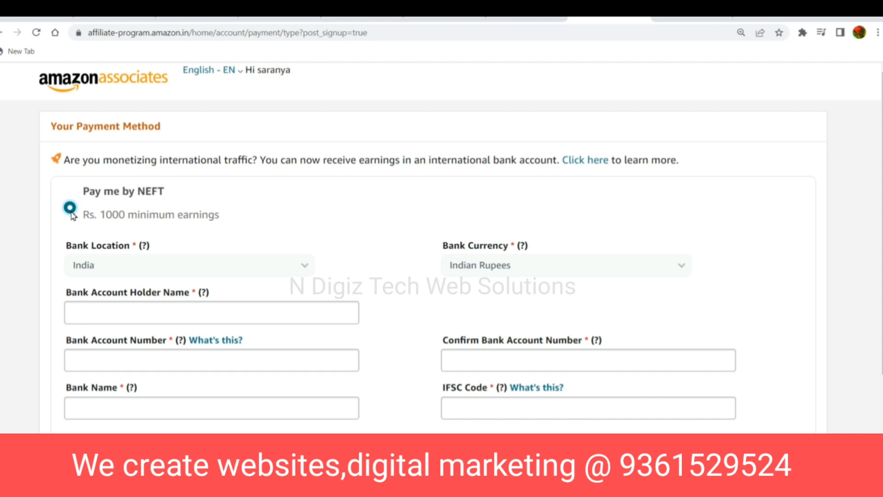
Review the bank detail fields required for NEFT payment, starting with the Bank Account Holder Name field.
scroll(831, 302, "down", 2)
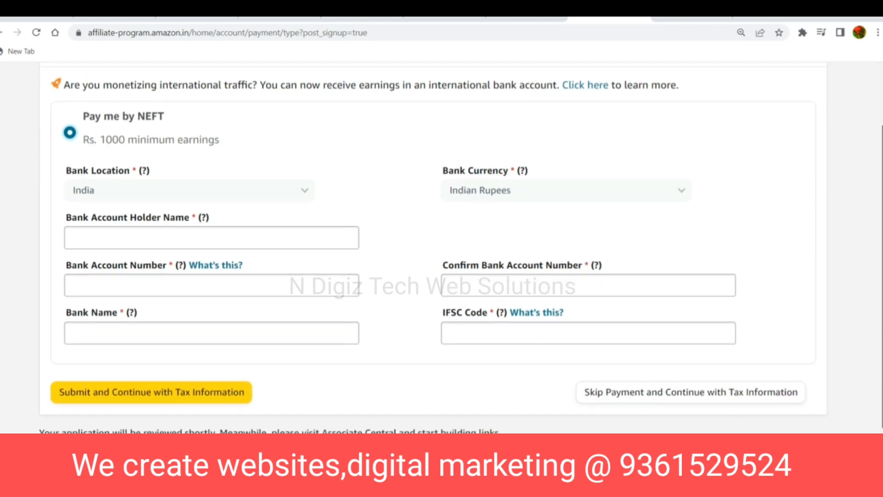
scroll(876, 229, "up", 2)
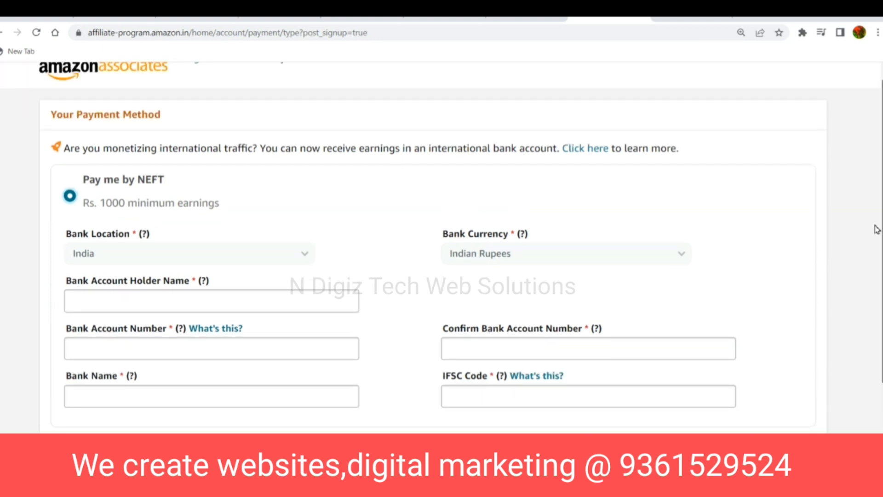
scroll(877, 229, "down", 2)
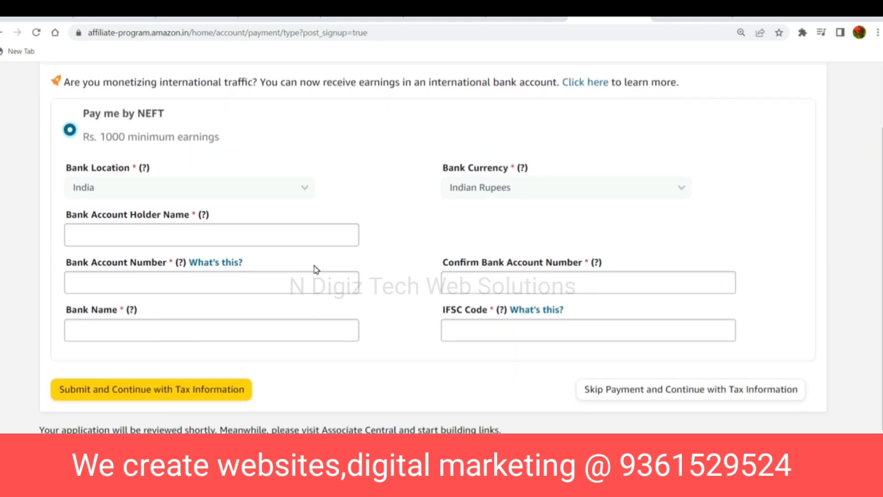
left_click(242, 236)
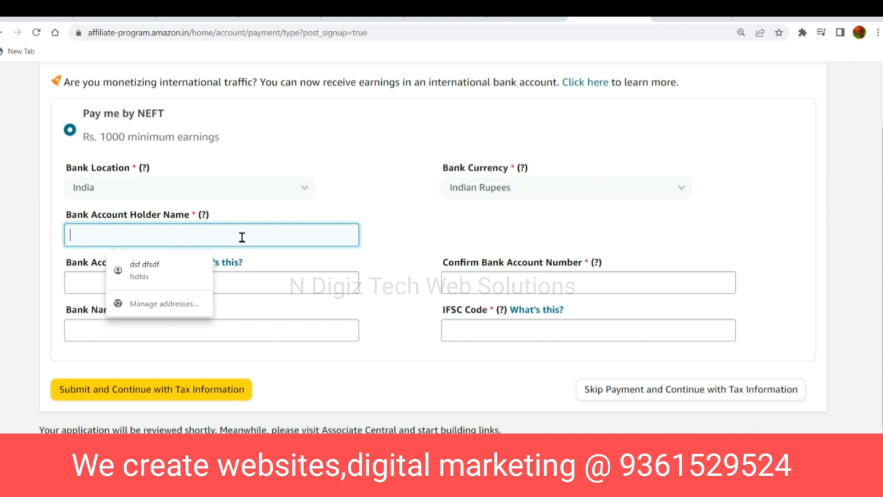
left_click(213, 345)
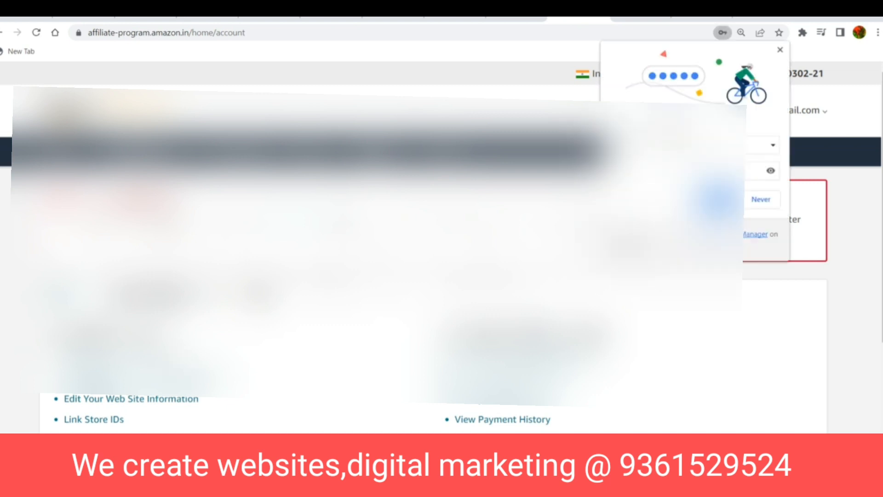
Decline the browser's offer to save the password for the Associates site.
left_click(762, 203)
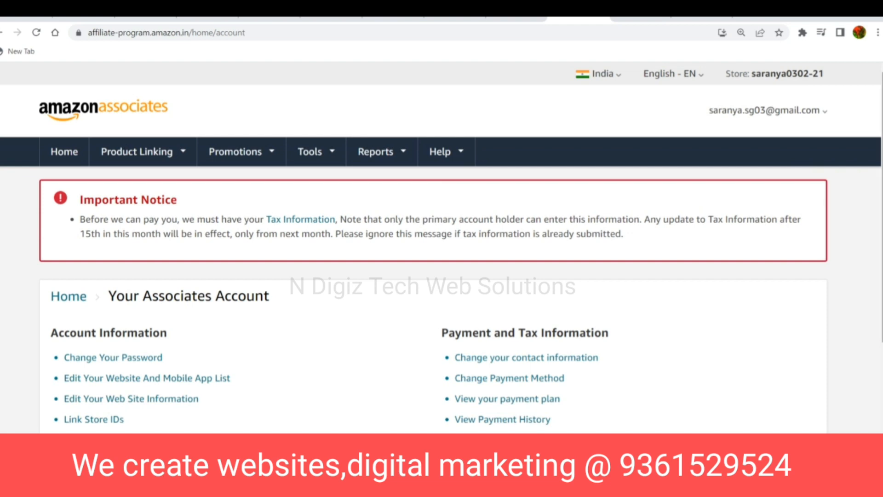
Open the India tax information form from the account's Payment and Tax Information section.
scroll(873, 182, "down", 5)
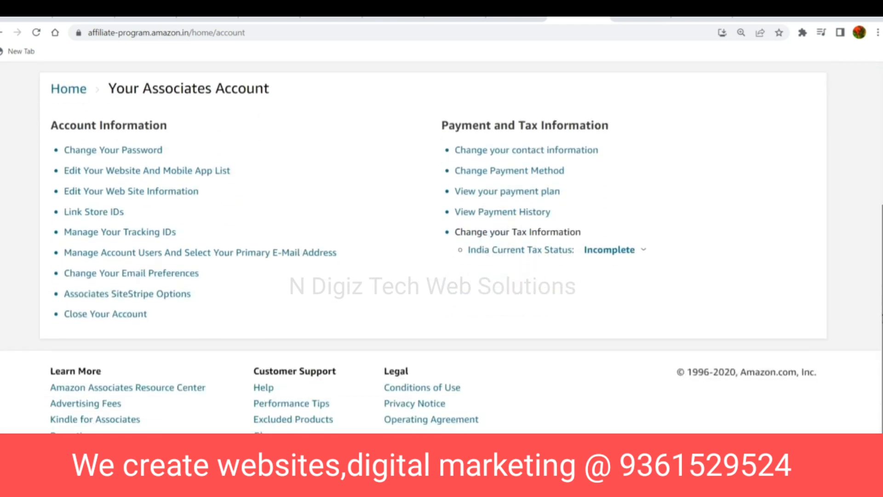
scroll(873, 182, "up", 3)
scroll(873, 182, "up", 1)
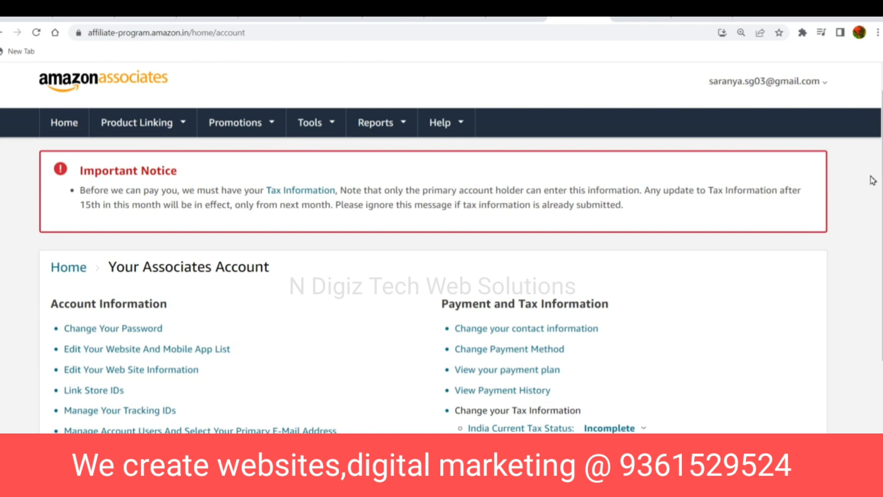
left_click(312, 191)
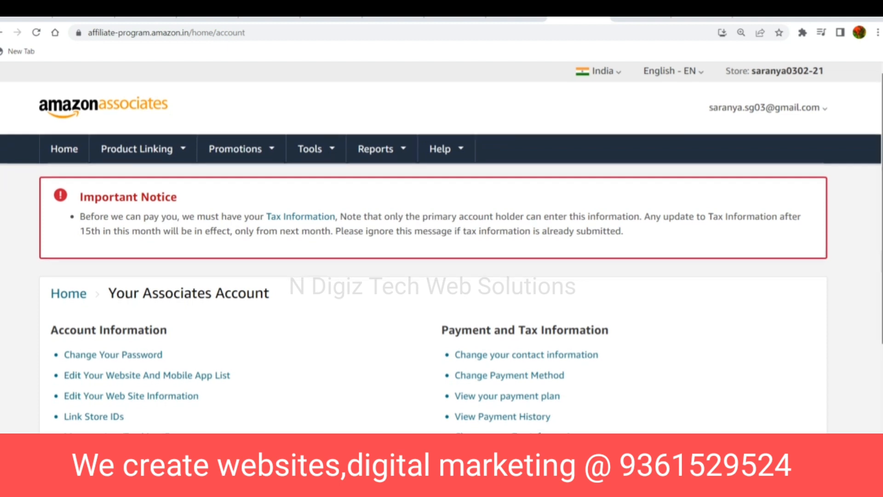
scroll(442, 247, "down", 1)
scroll(441, 247, "down", 3)
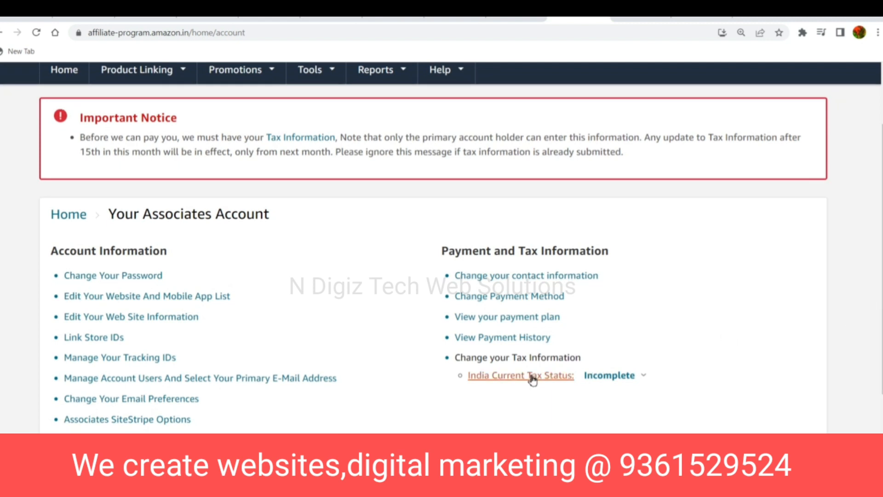
mouse_move(611, 380)
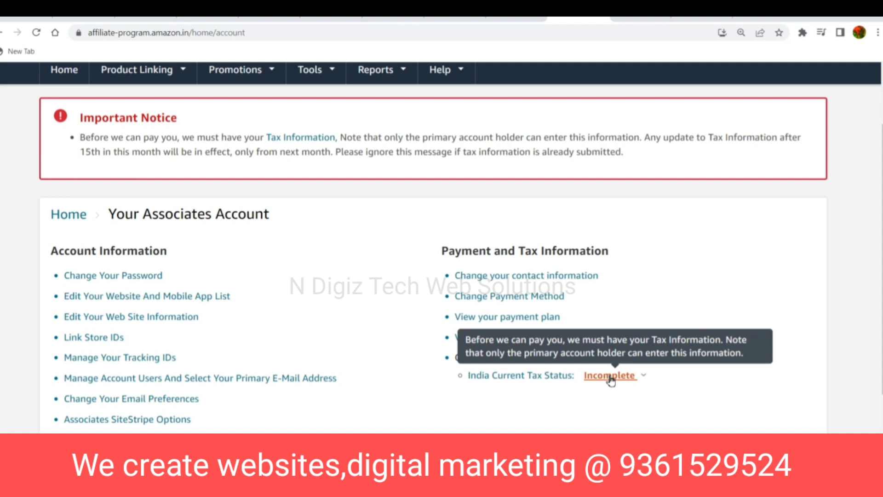
left_click(550, 377)
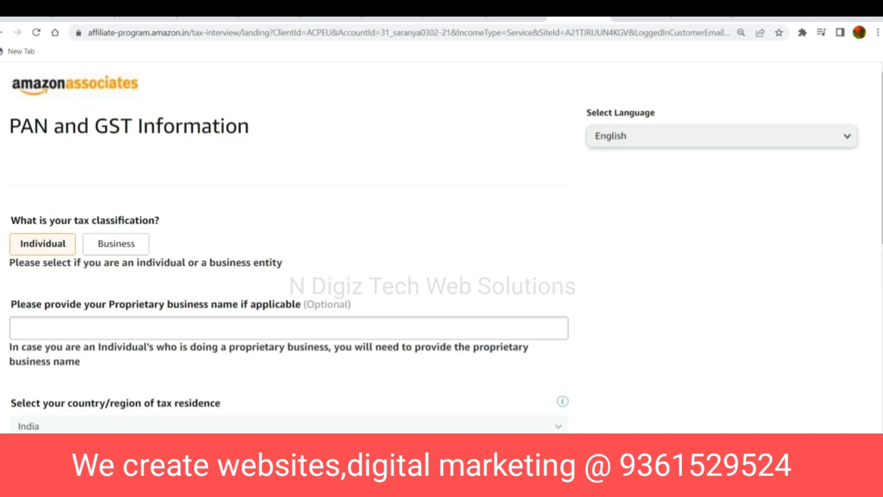
Look through the PAN and GST Information form with the Individual classification and sign it with the account holder's name.
mouse_move(879, 205)
left_mouse_down()
mouse_move(879, 436)
mouse_move(878, 187)
left_mouse_up()
left_click(175, 332)
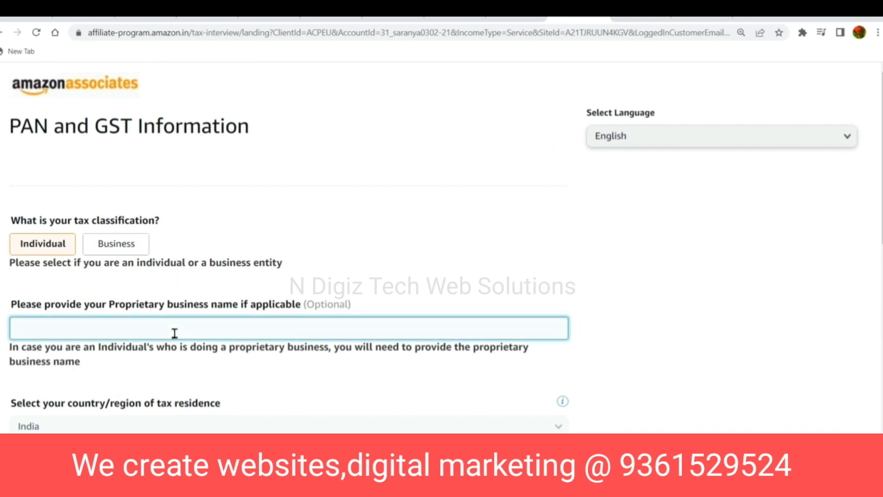
scroll(288, 276, "down", 6)
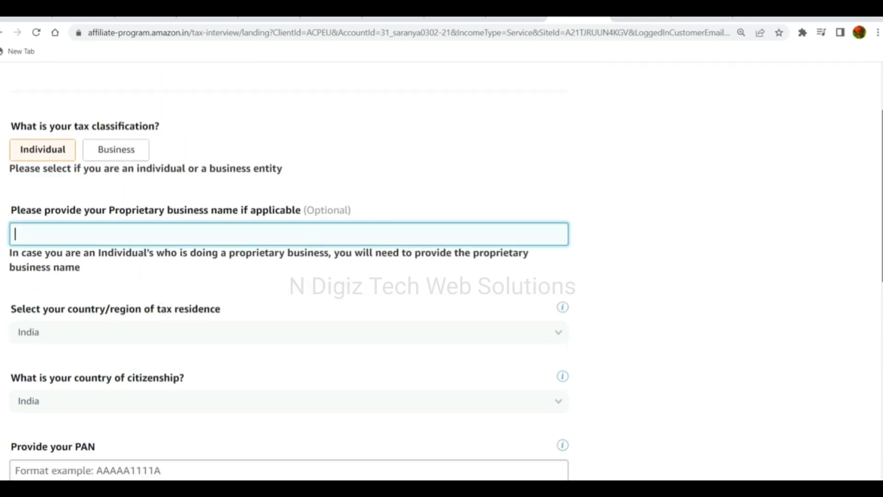
scroll(289, 276, "down", 3)
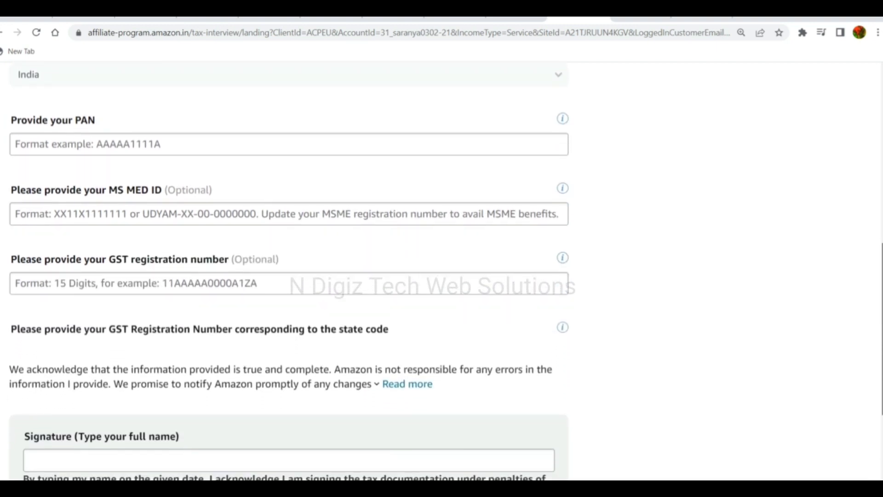
scroll(377, 308, "down", 3)
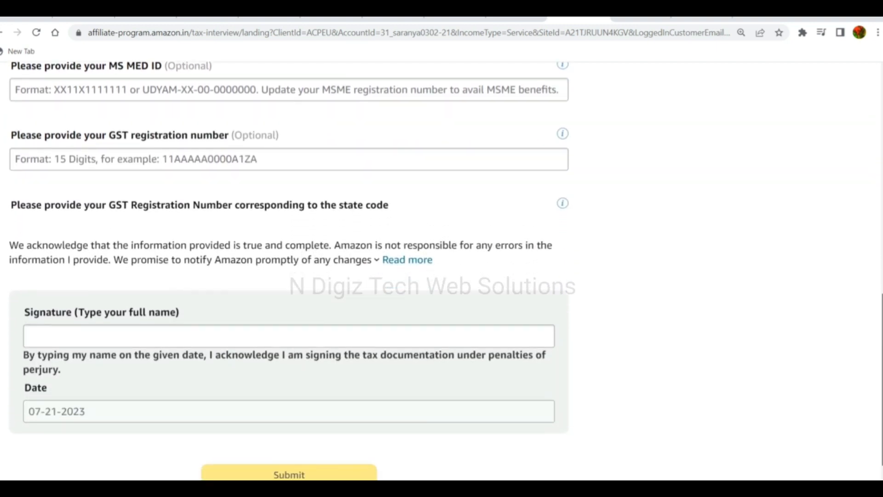
left_click(199, 336)
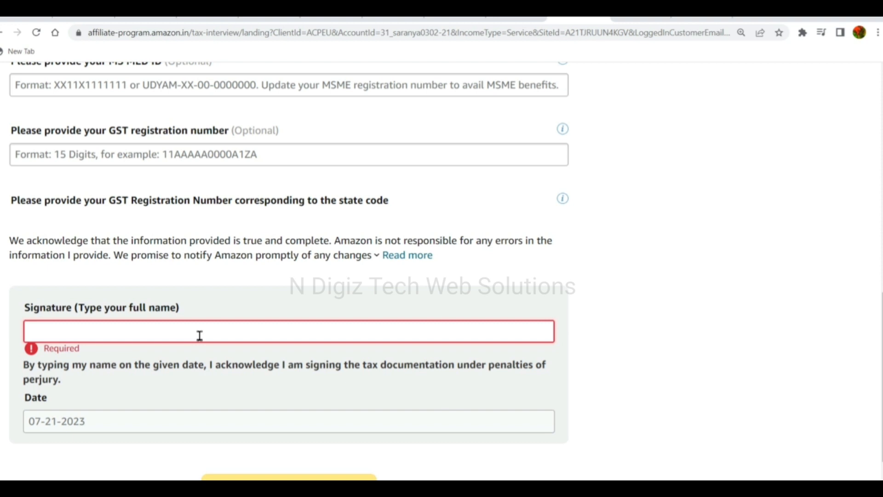
type("Sara")
key("BackSpace")
key("BackSpace")
key("BackSpace")
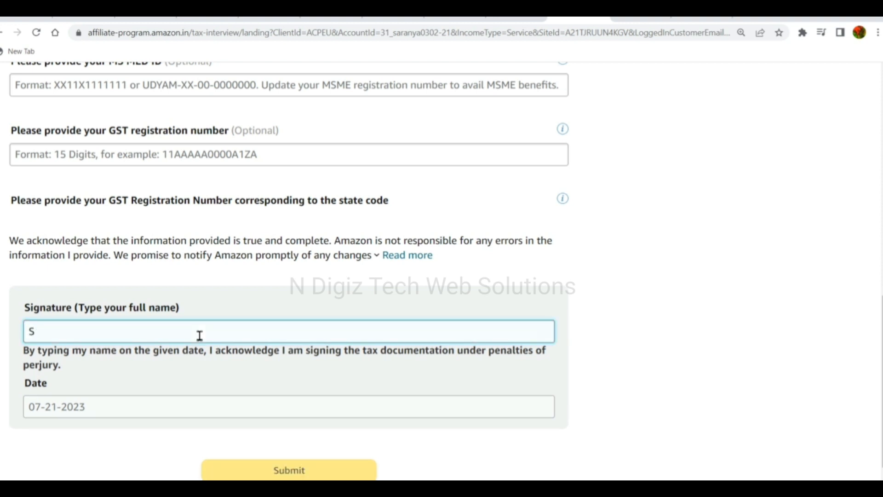
type("ARANYA")
type("M")
key("BackSpace")
key("BackSpace")
Enter the PAN, leave the optional business name, MS MED ID and GST fields blank, and submit the tax form.
left_click_drag(882, 392, 806, 176)
left_click(47, 308)
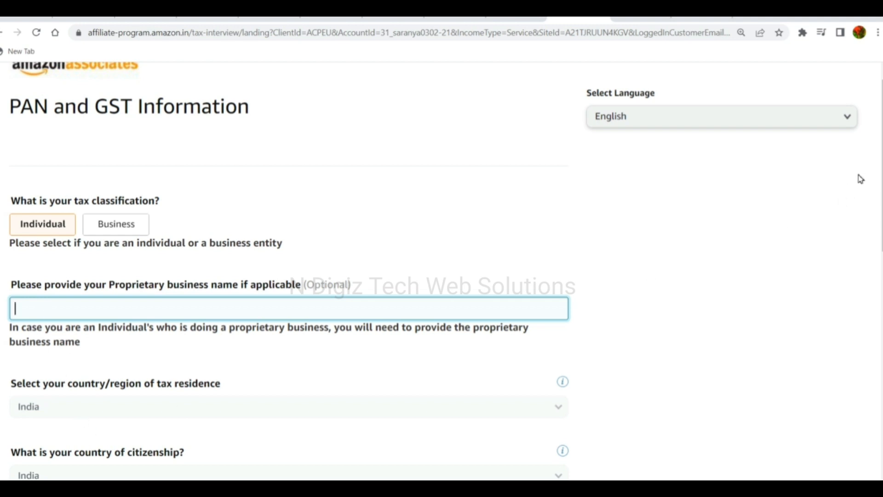
scroll(295, 276, "down", 5)
left_click(142, 289)
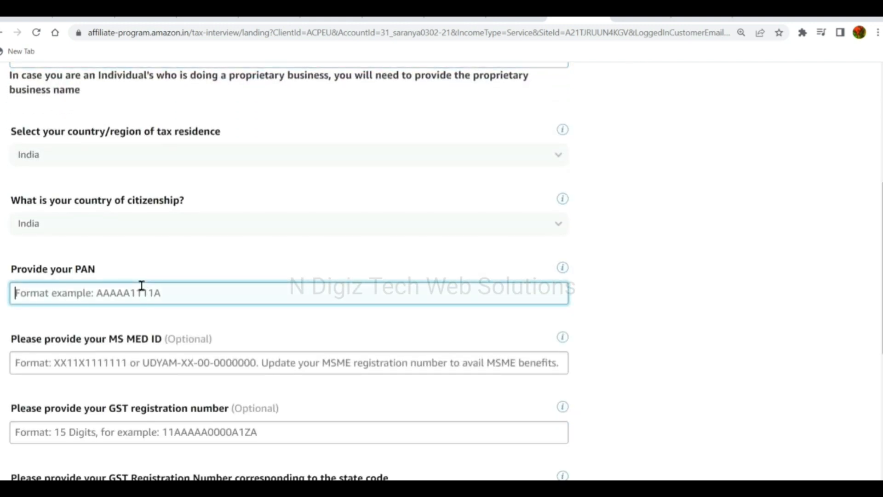
type("ET")
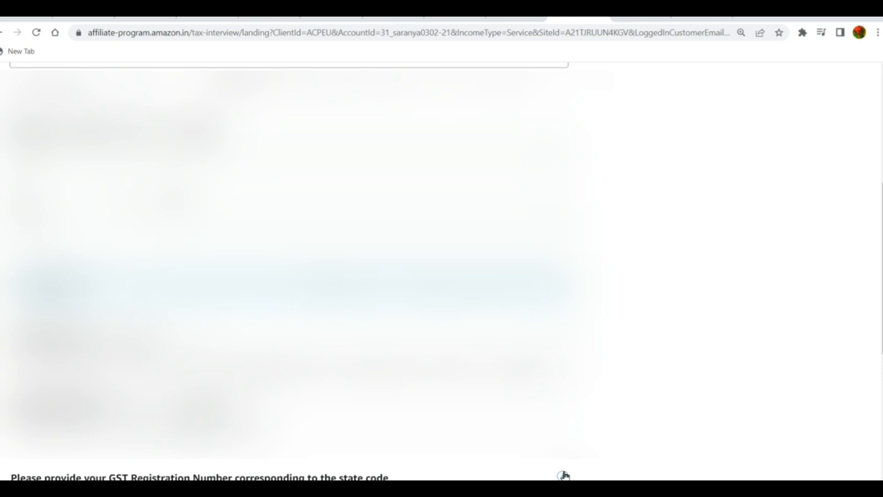
scroll(875, 410, "down", 6)
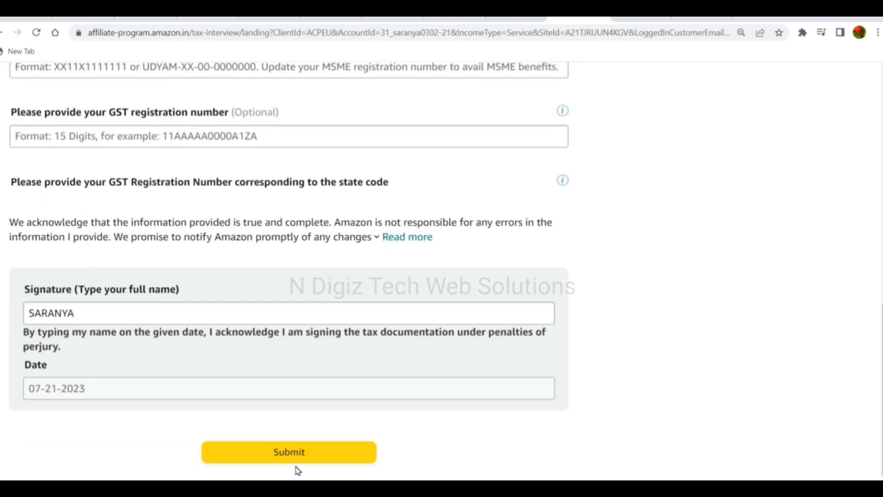
left_click(297, 458)
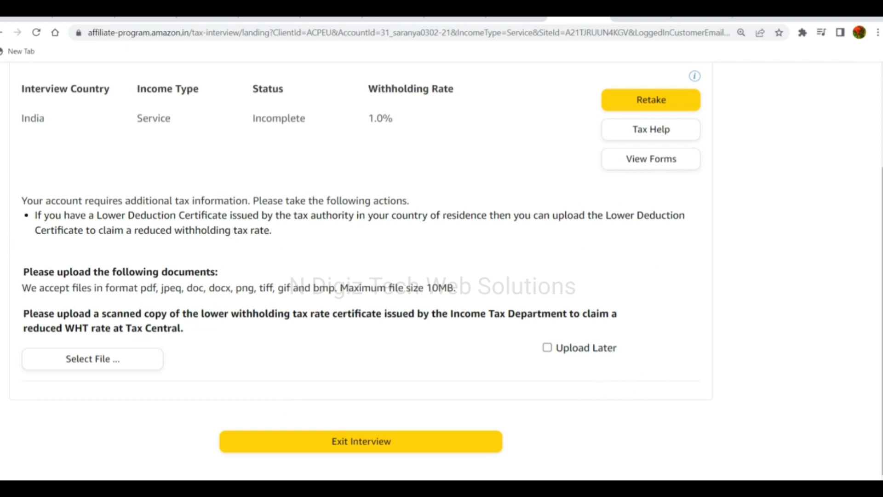
Review the tax interview details and document upload request on the Client Dashboard, and exit the interview without uploading a file.
left_click_drag(882, 322, 882, 238)
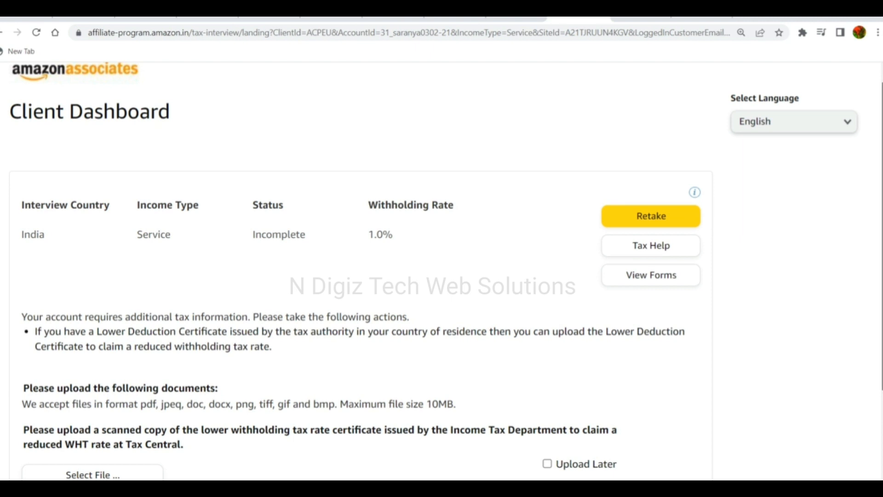
left_click_drag(882, 236, 882, 274)
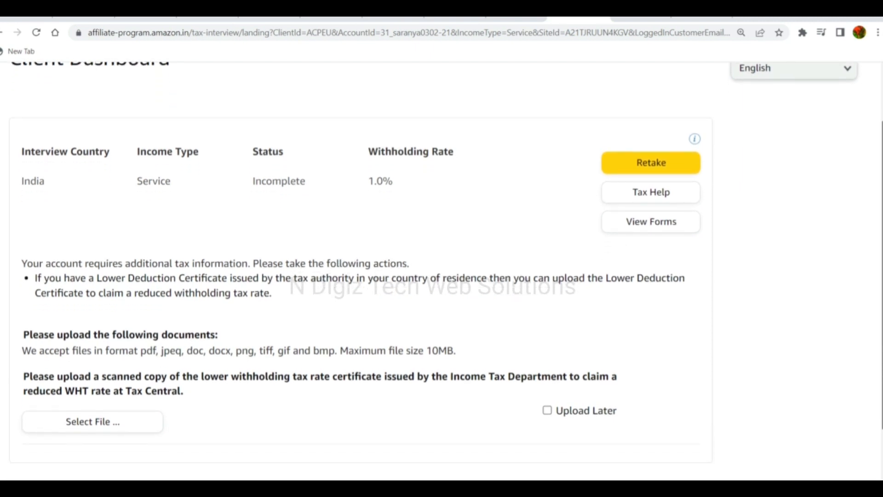
left_click_drag(882, 274, 882, 314)
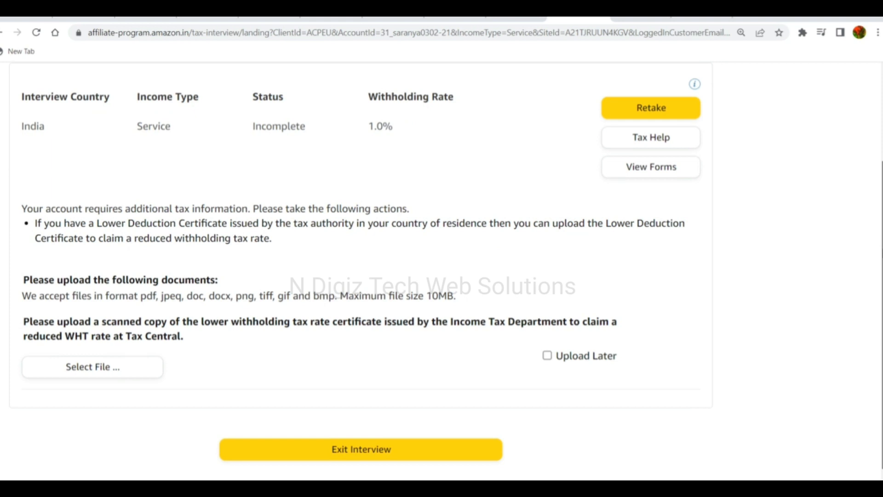
left_click_drag(882, 250, 878, 292)
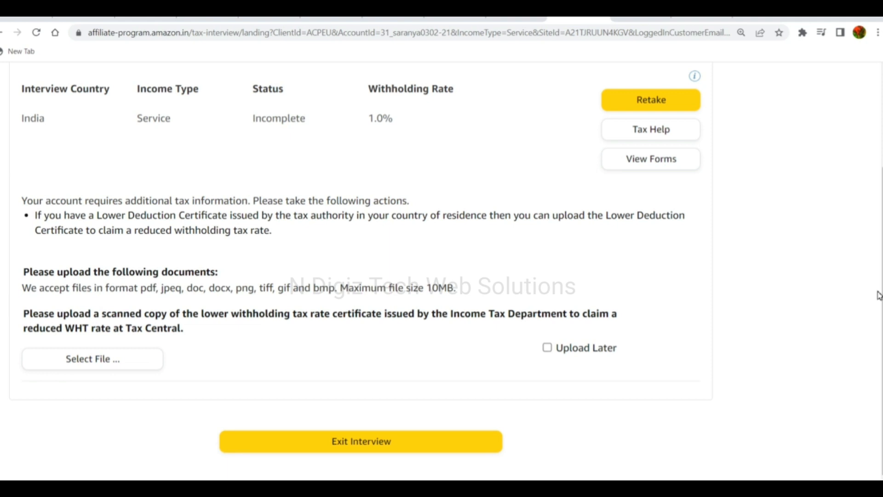
left_click(425, 453)
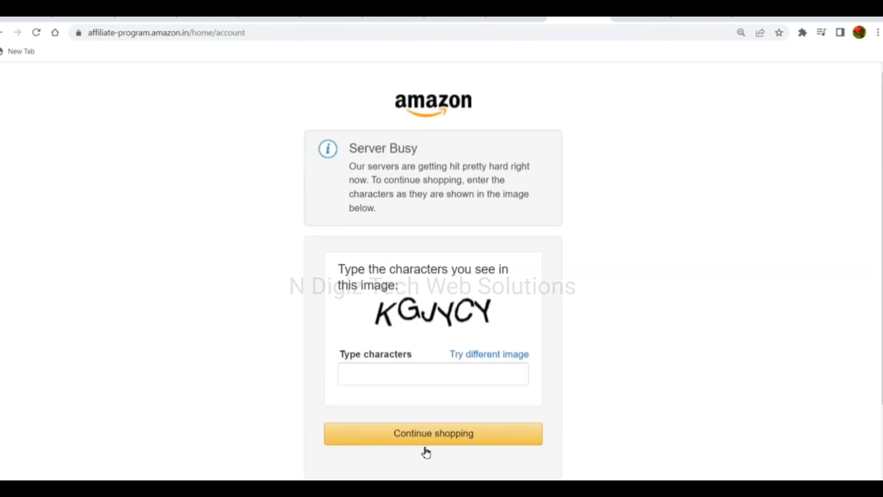
Enter the captcha characters shown in the image and continue to the Associates account page.
left_click(410, 369)
type("Kg")
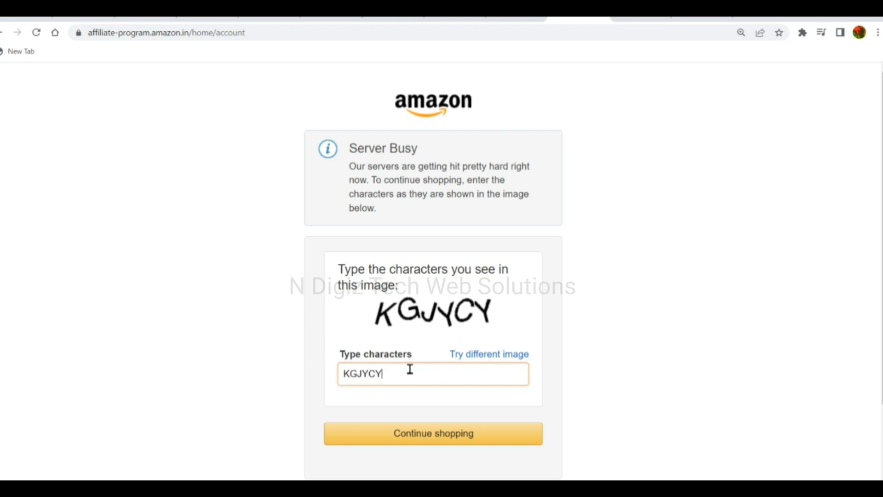
left_click(437, 442)
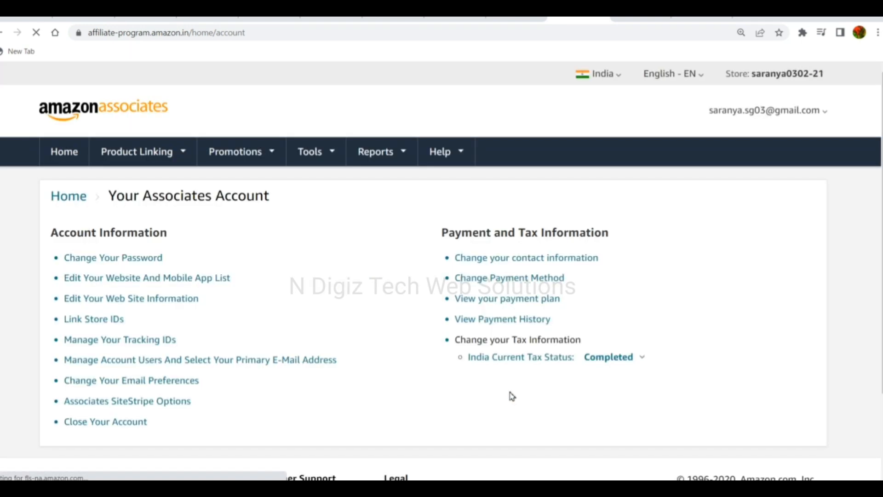
Open the account's Payment History and examine the unpaid balance, transactions and tax notes.
mouse_move(823, 111)
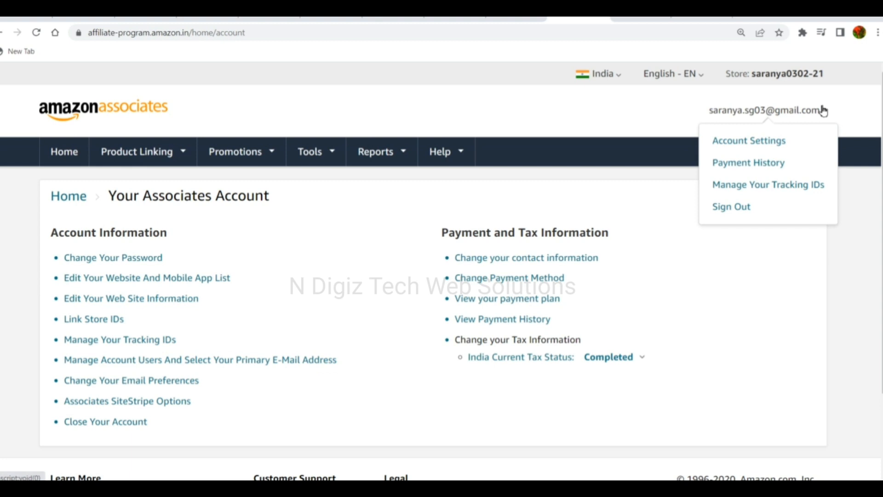
left_click(761, 148)
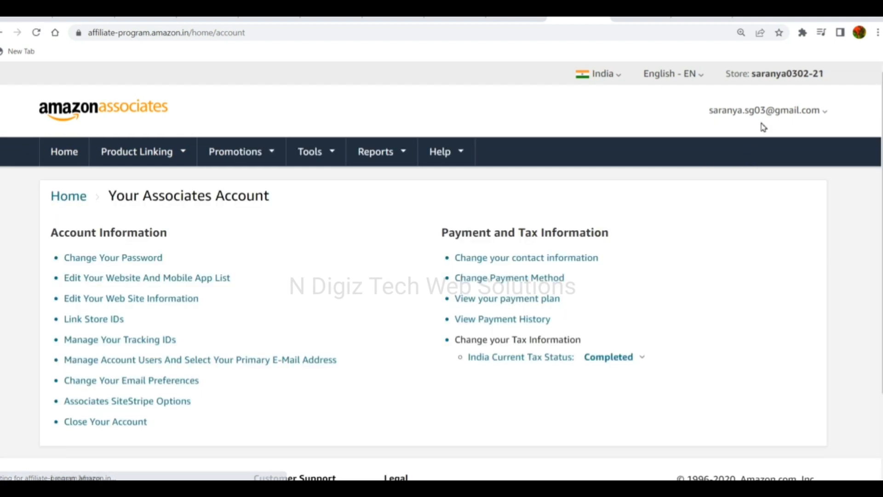
mouse_move(788, 111)
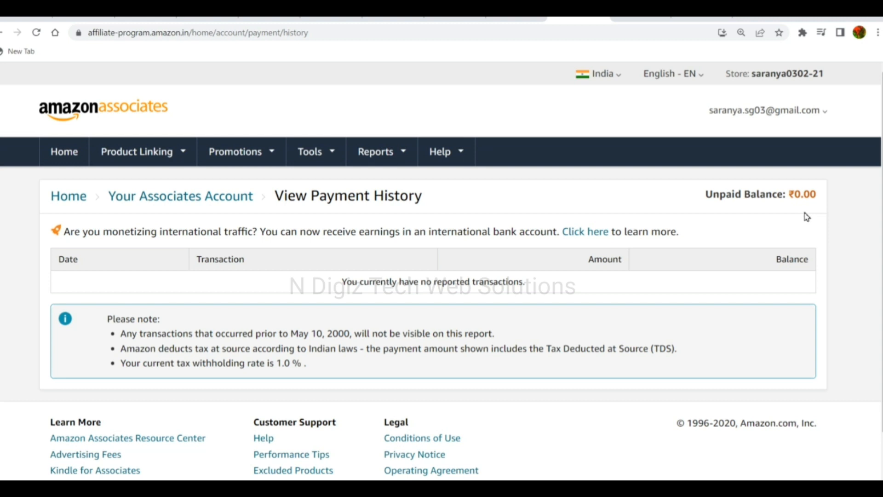
scroll(808, 217, "down", 1)
scroll(441, 270, "down", 3)
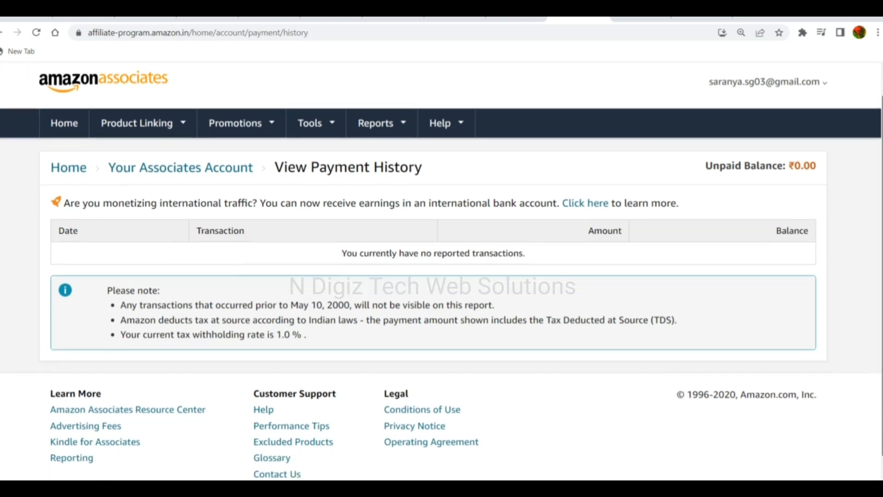
Go to the Associates home page and examine the Earnings Overview and Summary for This Month.
left_click(70, 106)
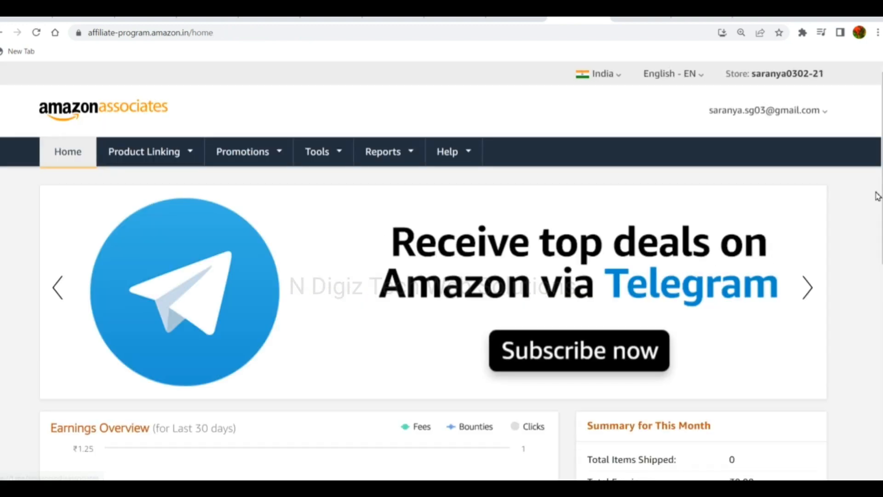
scroll(441, 271, "down", 3)
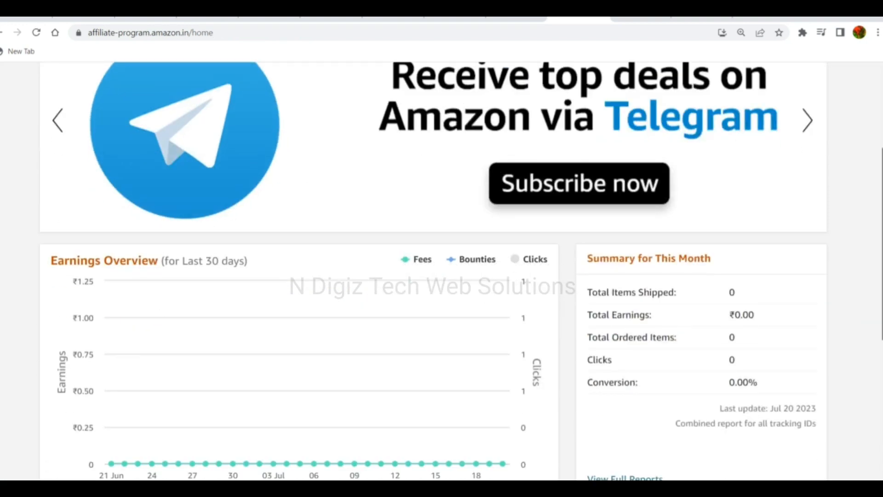
scroll(441, 271, "down", 5)
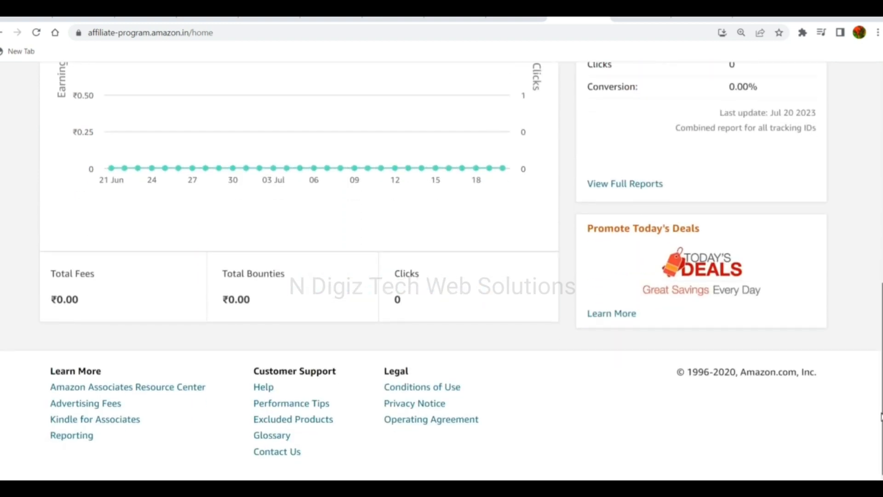
scroll(880, 416, "up", 10)
Open the Link to Any Page tool among the product linking options.
mouse_move(187, 150)
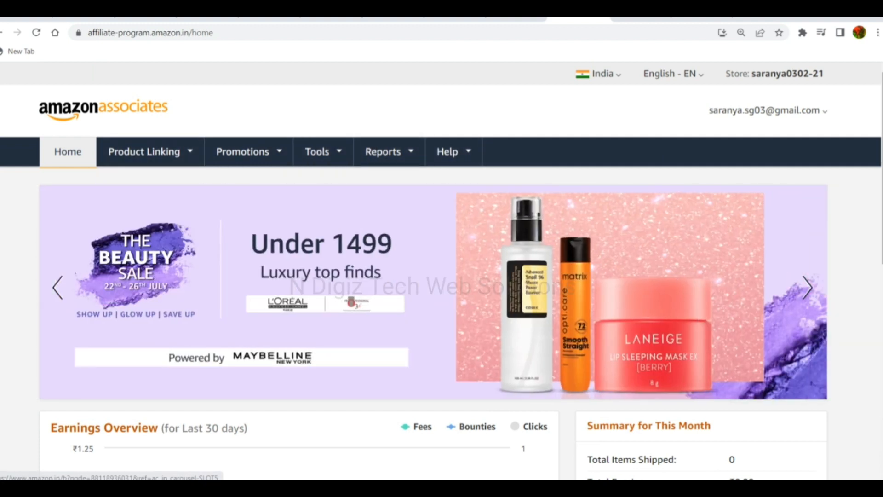
scroll(442, 285, "down", 2)
scroll(442, 286, "up", 2)
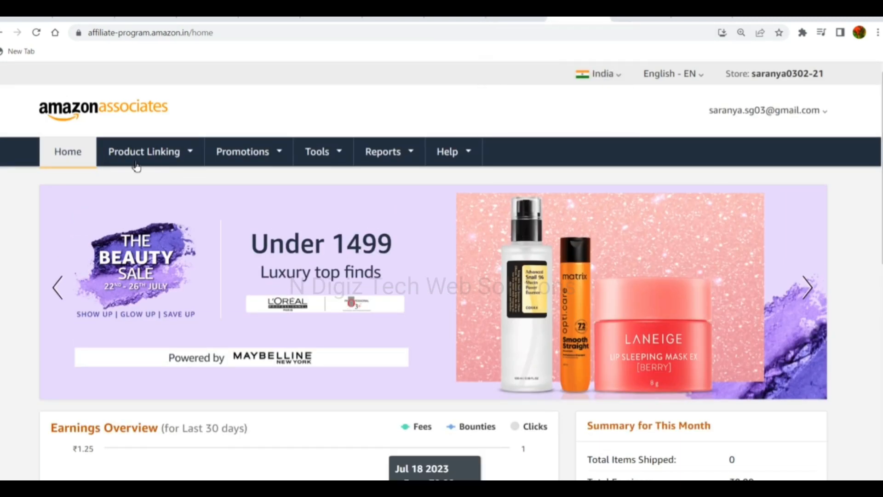
mouse_move(136, 165)
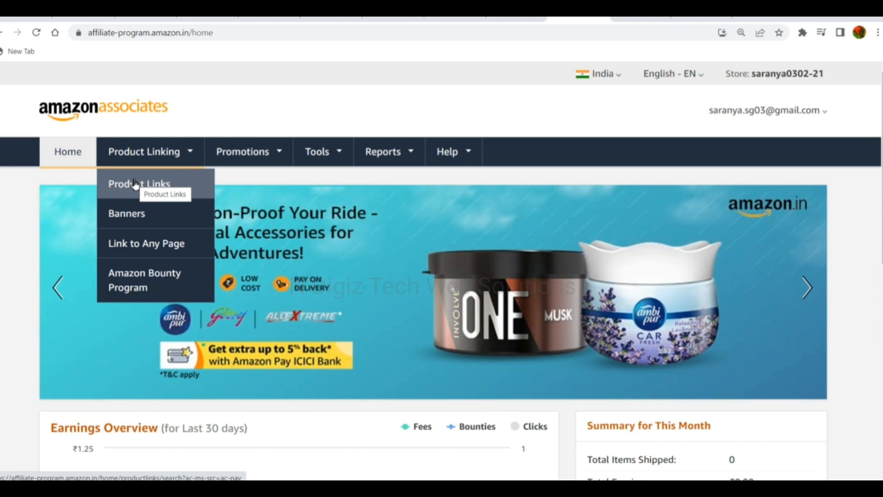
left_click(135, 184)
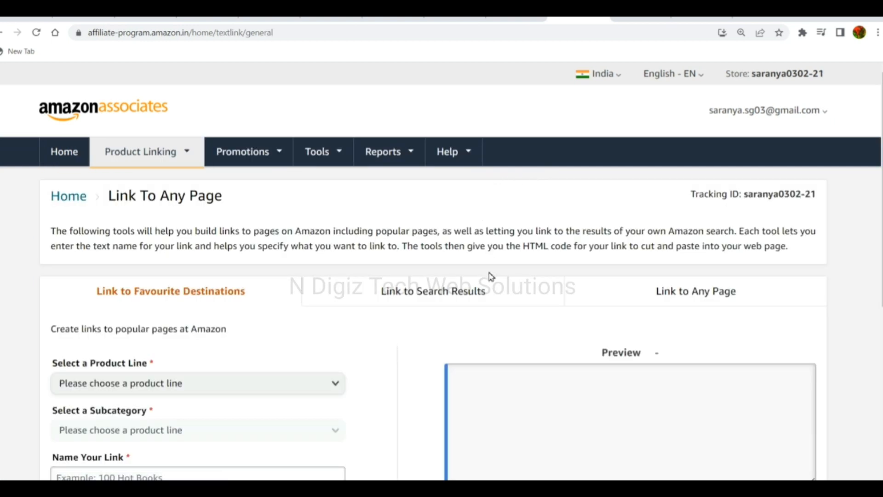
Choose Jewelry as the product line for a link to favourite destinations.
scroll(474, 290, "down", 3)
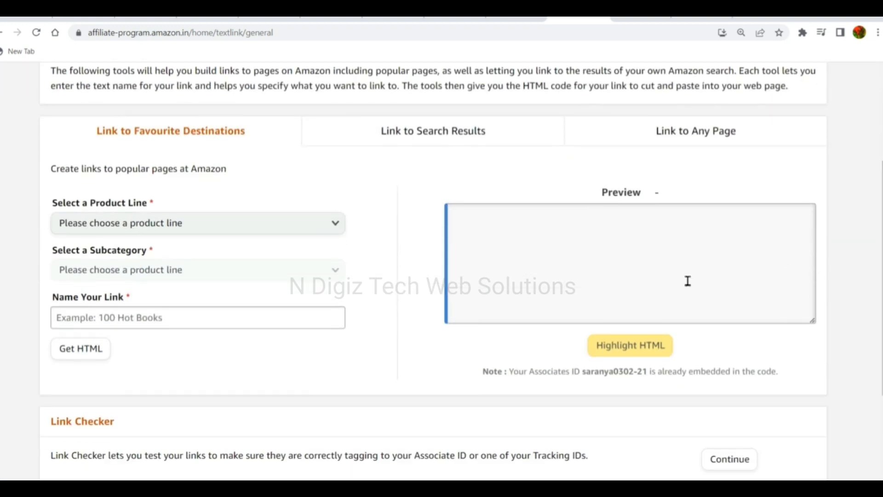
left_click(284, 223)
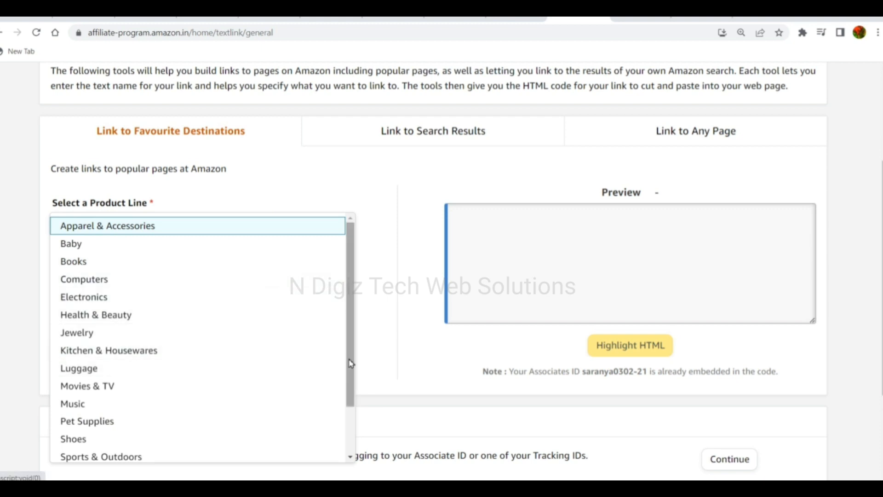
left_click_drag(350, 363, 339, 317)
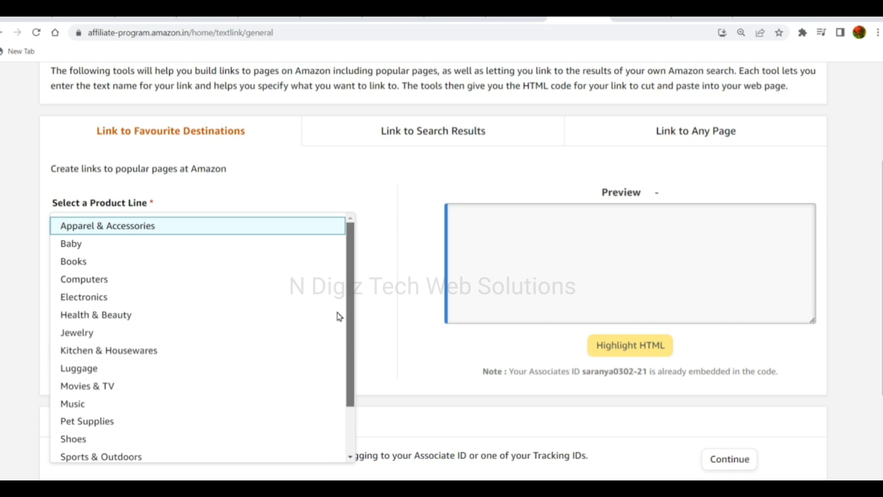
left_click_drag(349, 351, 351, 380)
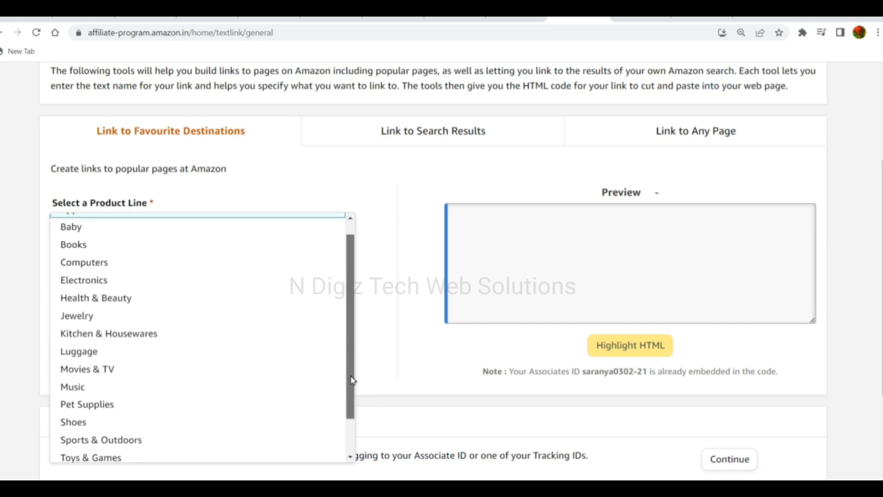
left_click(183, 313)
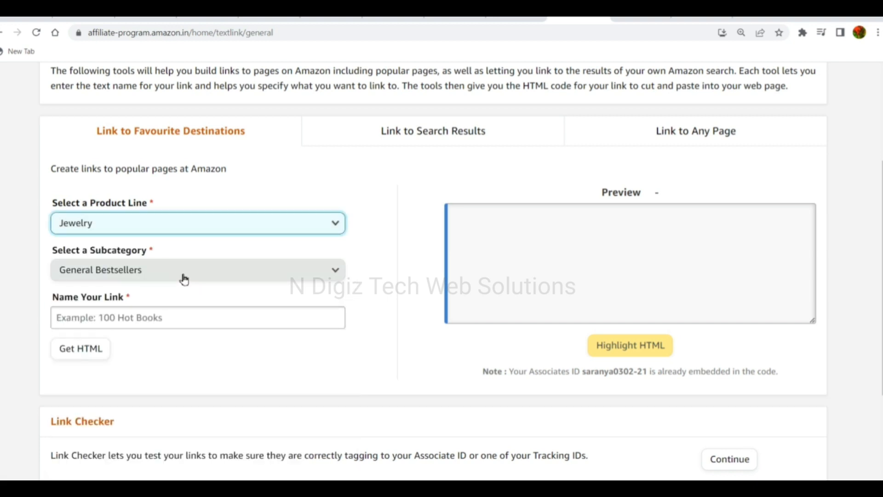
Name the jewelry link BEST JEWELRY and generate its HTML code.
left_click(192, 317)
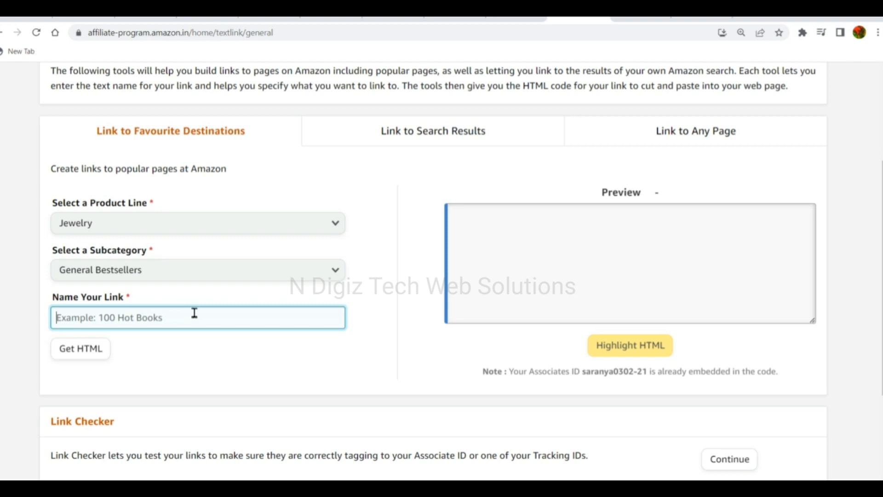
type("100 JEW")
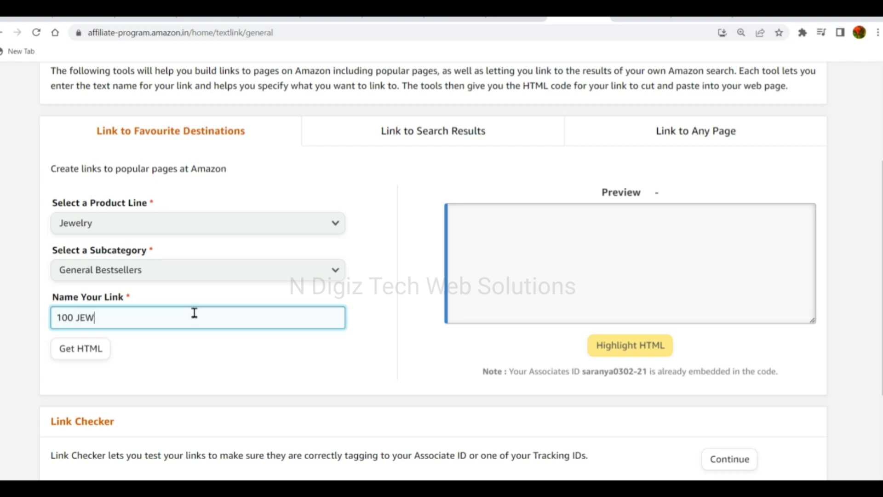
key("ctrl+a")
key("BackSpace")
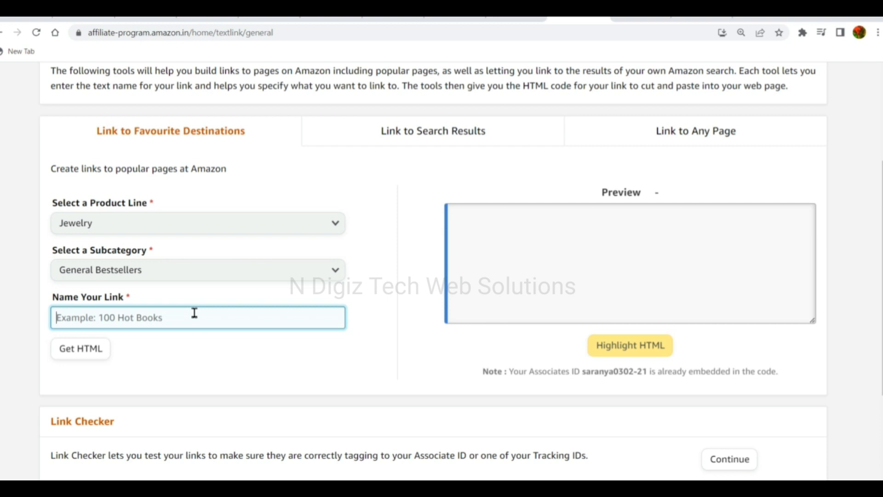
type("BEST JEWELRY")
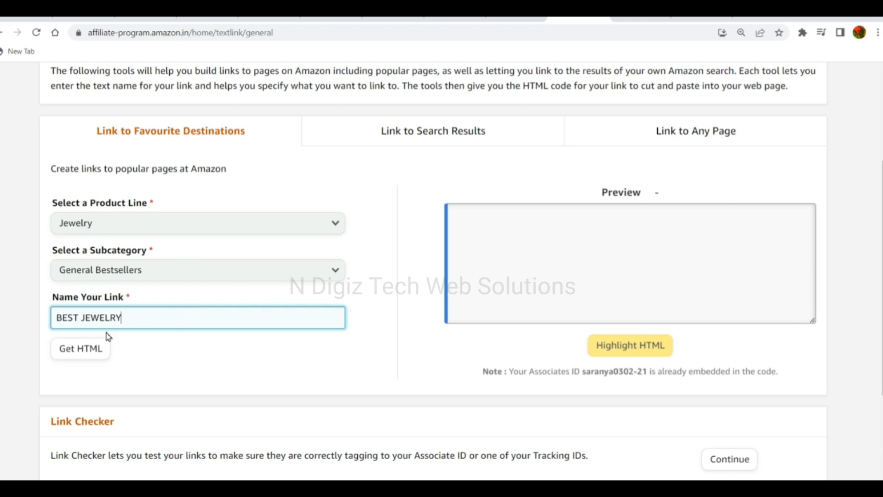
left_click(89, 352)
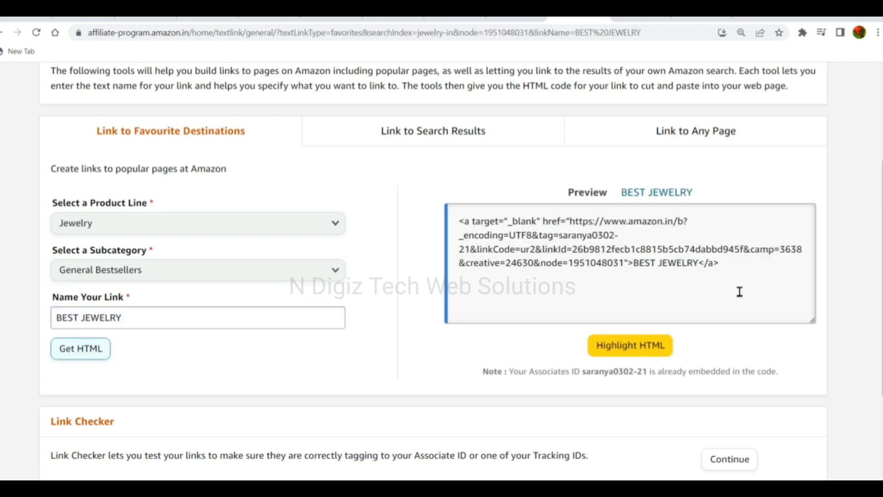
scroll(739, 285, "down", 2)
scroll(508, 191, "down", 2)
scroll(509, 190, "up", 8)
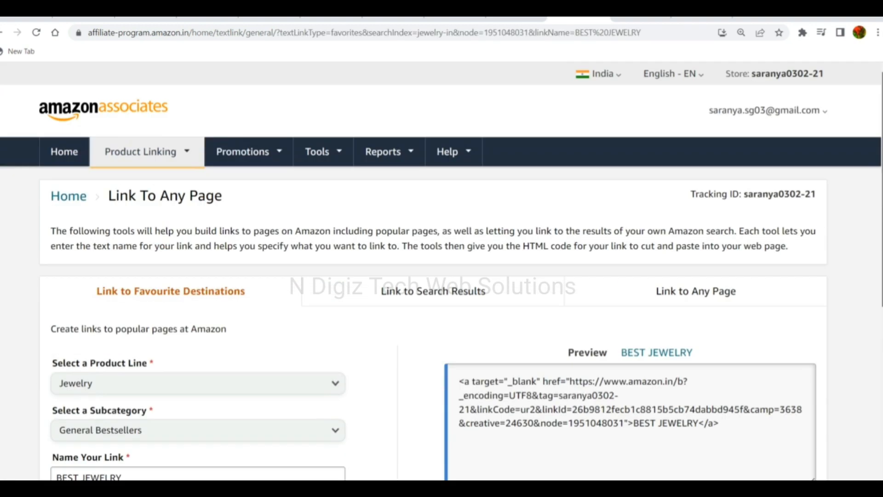
Return to the Associates home page and look over its earnings chart, monthly summary and promoted deals.
left_click(56, 202)
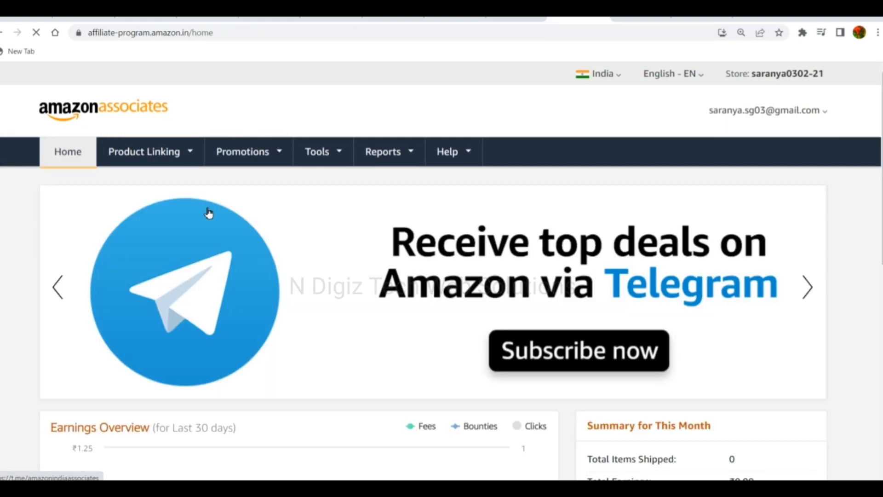
mouse_move(254, 166)
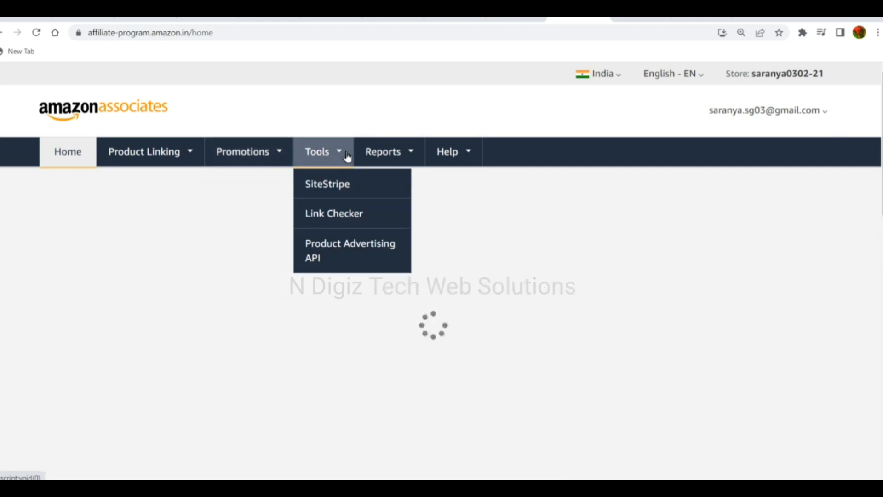
scroll(442, 272, "down", 10)
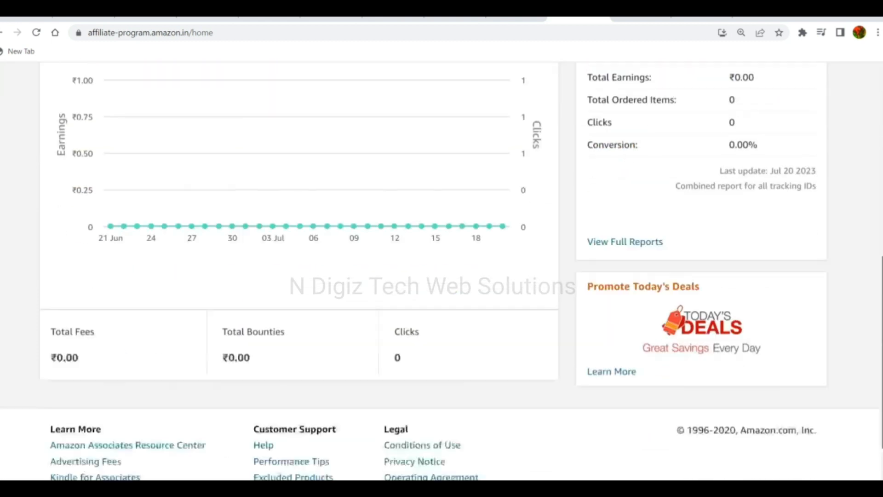
scroll(853, 87, "up", 10)
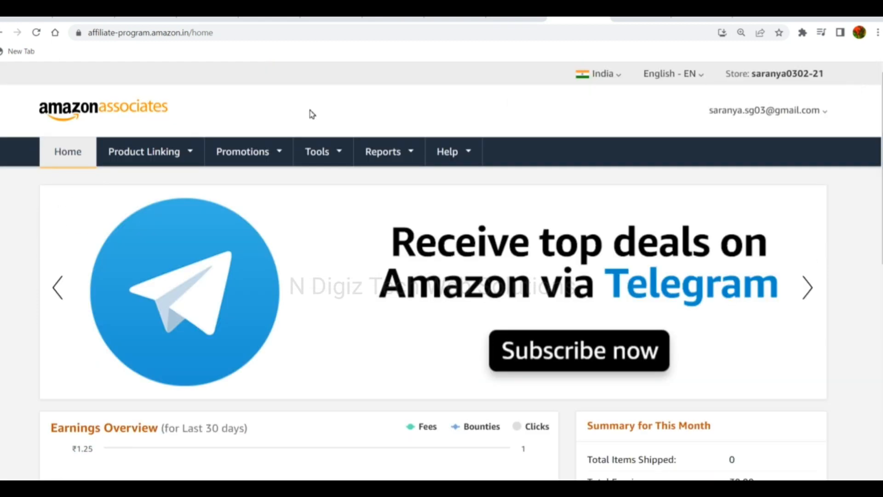
mouse_move(145, 161)
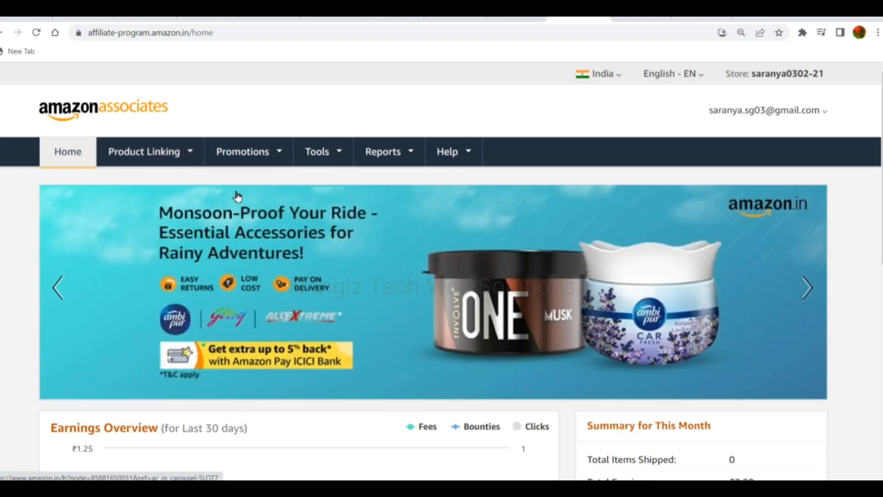
Open the Monsoon-Proof Your Ride car accessories promotion and browse its product listings.
left_click(237, 196)
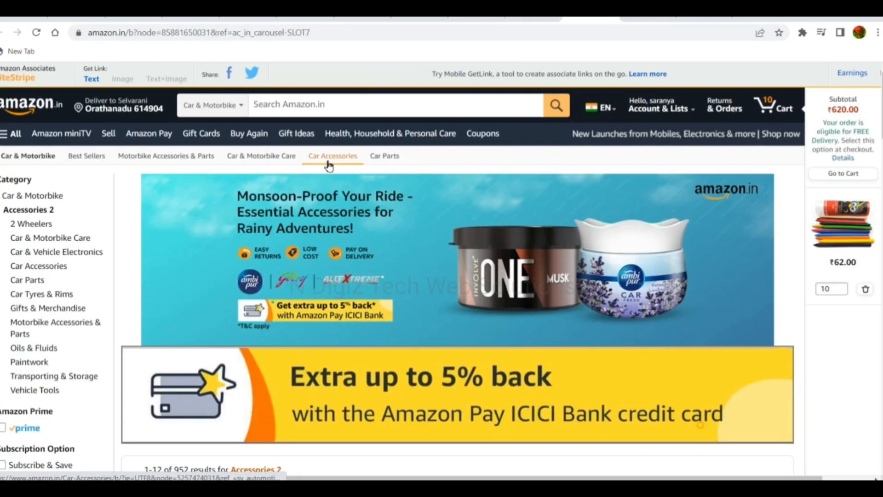
left_click(278, 153)
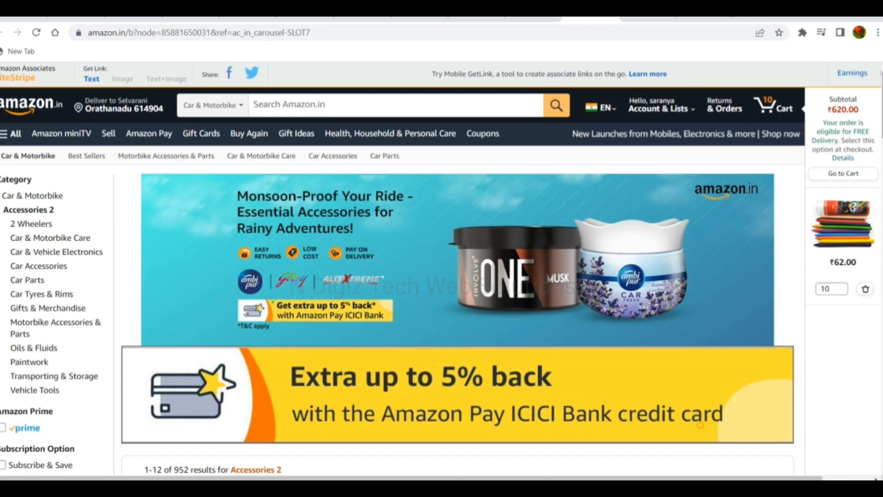
scroll(842, 243, "down", 2)
scroll(700, 402, "down", 10)
scroll(699, 402, "up", 3)
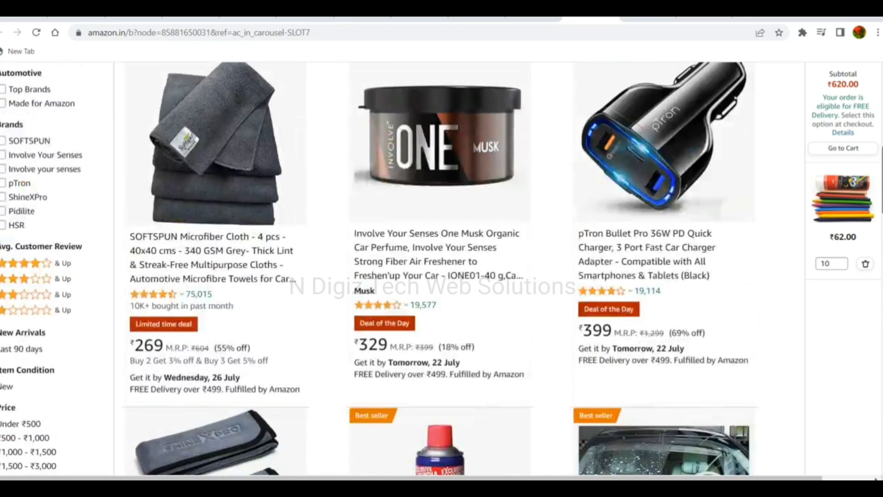
scroll(869, 308, "down", 15)
scroll(870, 308, "down", 13)
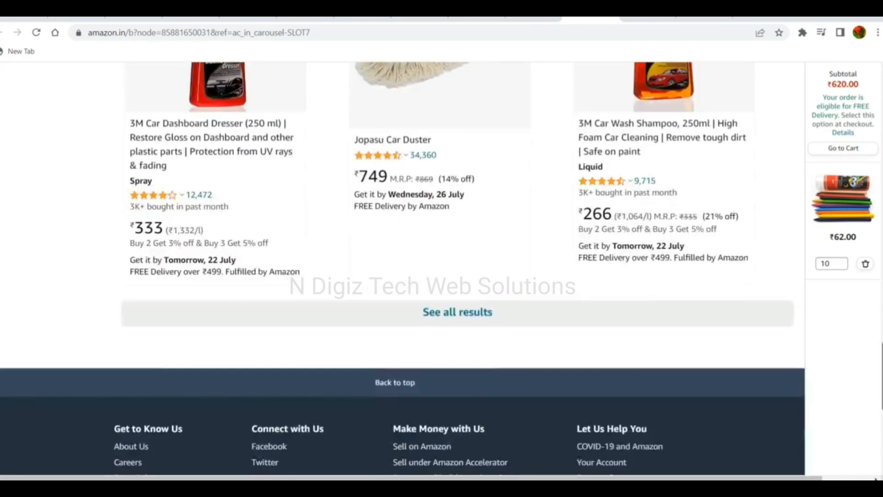
scroll(870, 308, "up", 15)
scroll(869, 308, "up", 15)
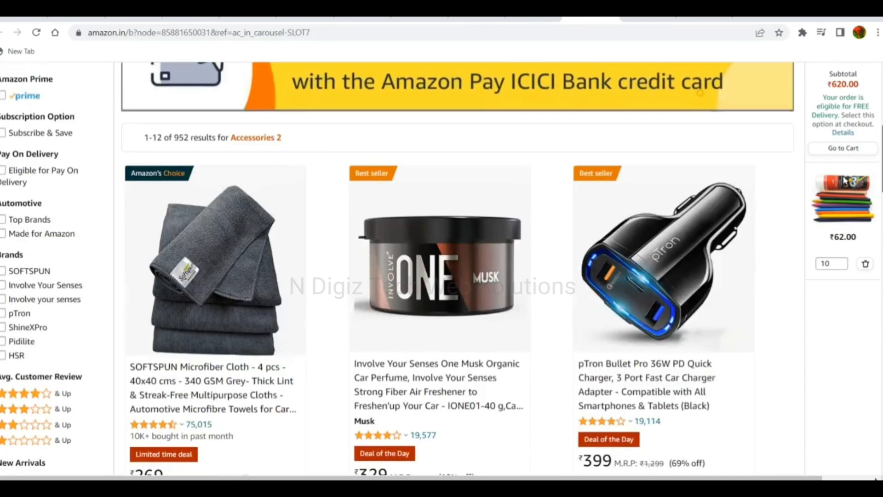
Open the Involve Your Senses One Musk car perfume product page and look through its details.
left_click(488, 224)
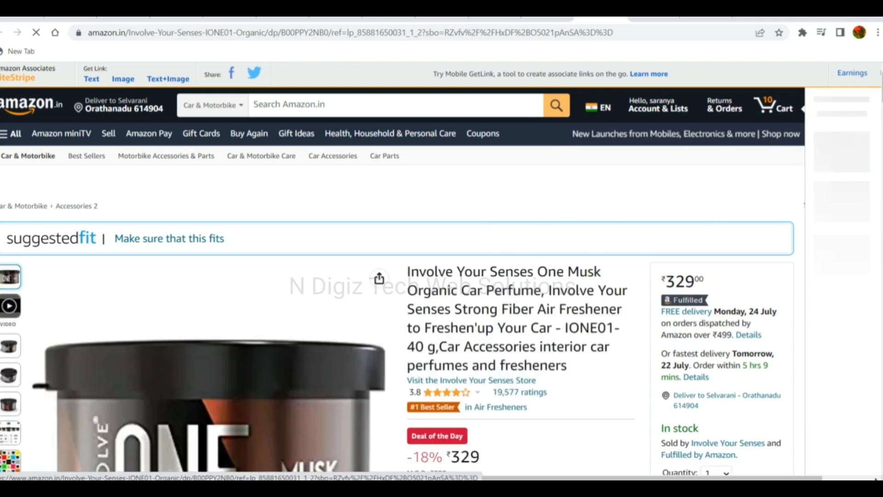
scroll(878, 112, "down", 5)
scroll(644, 270, "down", 1)
scroll(877, 162, "down", 8)
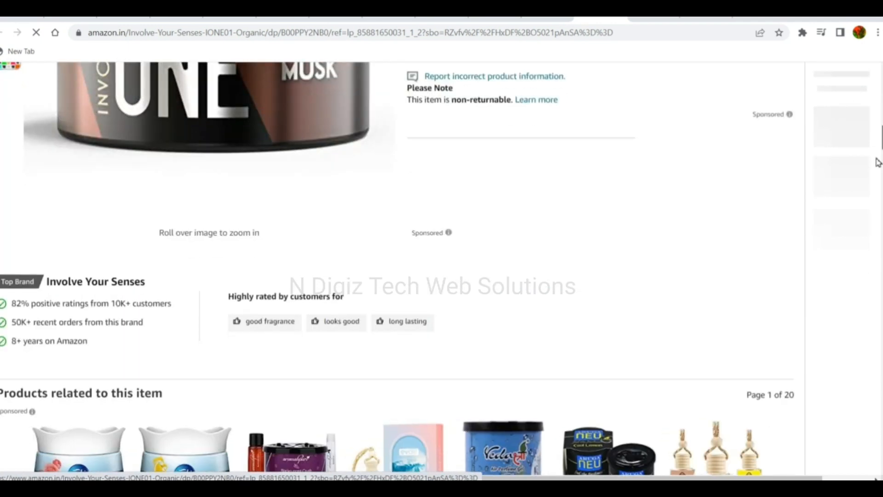
scroll(879, 138, "up", 8)
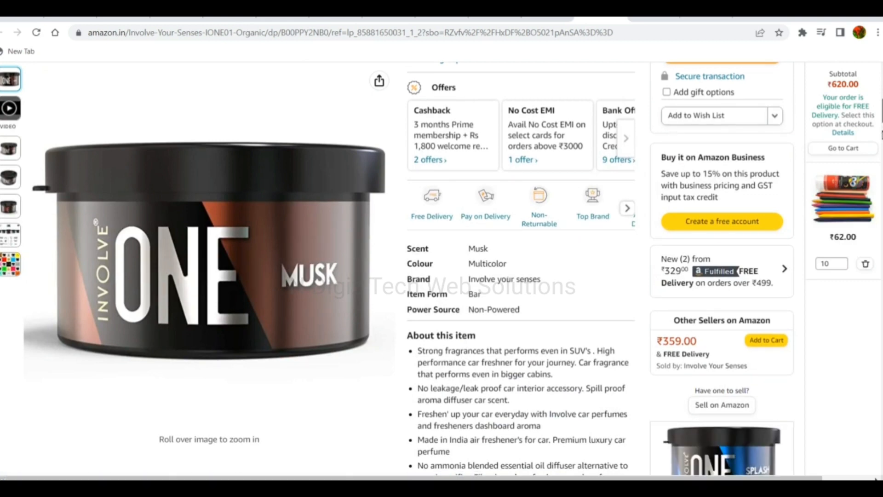
scroll(878, 138, "up", 5)
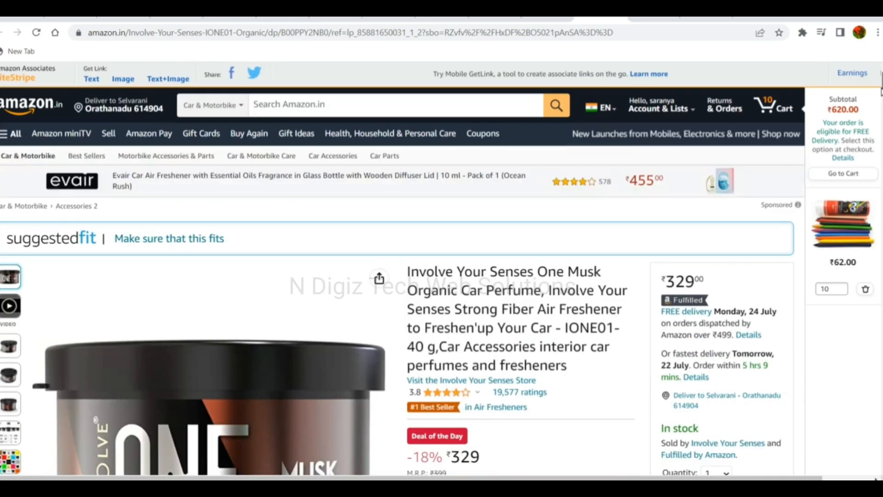
Generate a short text affiliate link for the car perfume page and copy it.
left_click(94, 82)
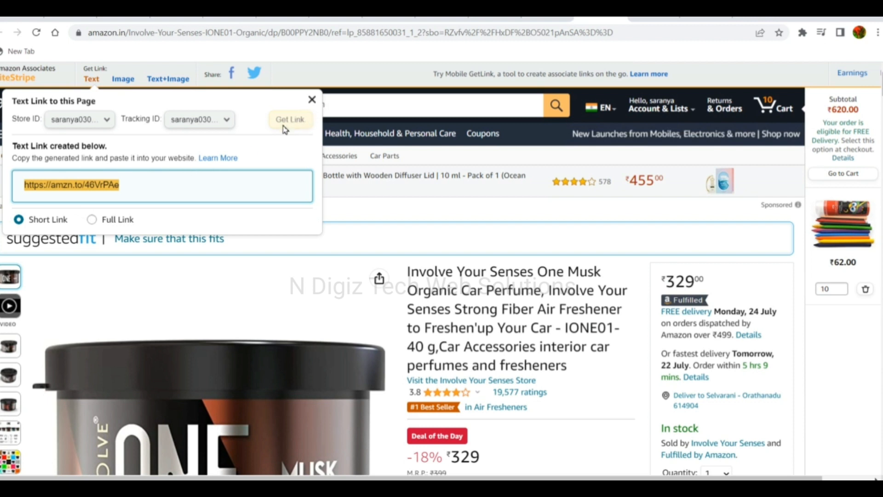
left_click(163, 189)
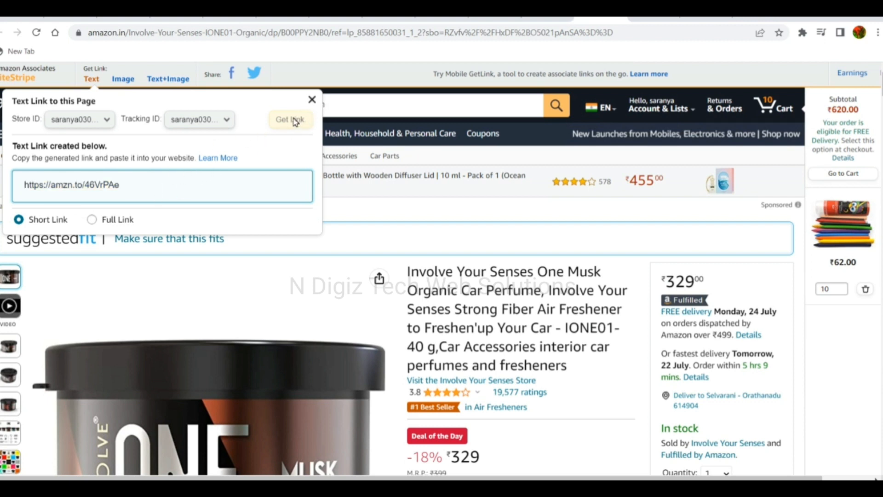
triple_click(180, 183)
left_click(181, 183)
triple_click(181, 184)
right_click(115, 186)
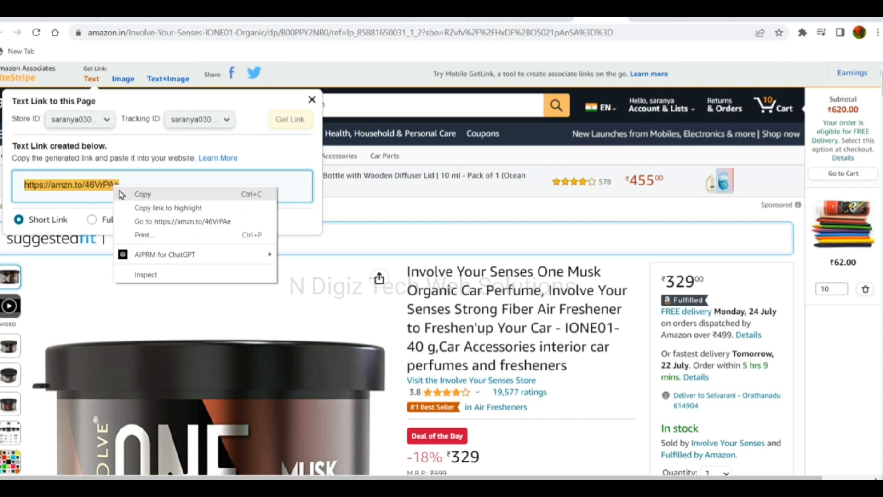
left_click(122, 195)
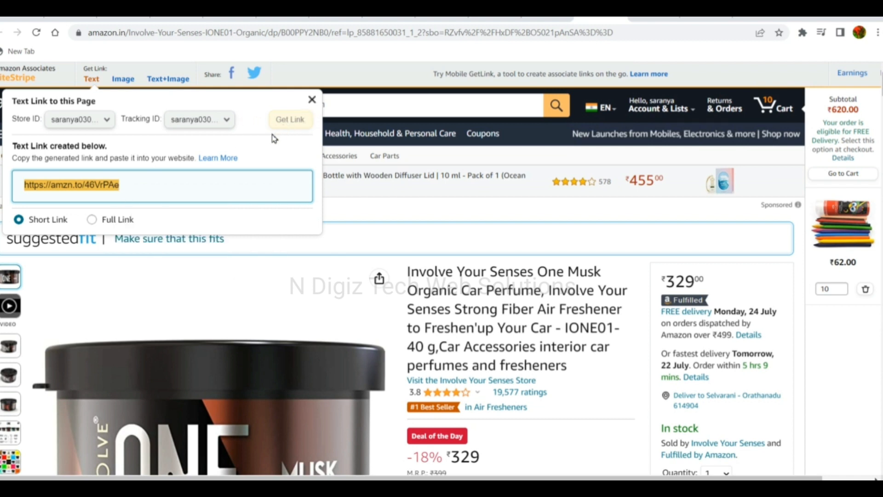
Generate a Text+Image affiliate link for the car perfume and copy its full HTML code.
left_click(174, 80)
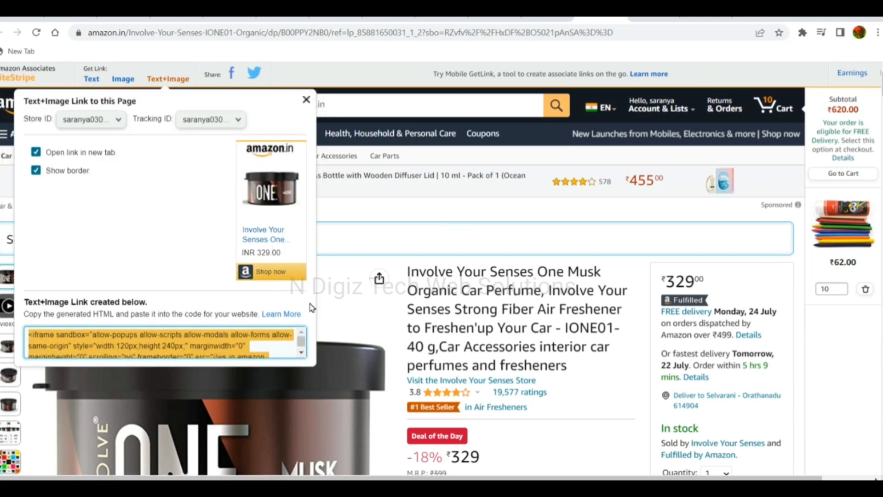
left_click_drag(301, 342, 307, 360)
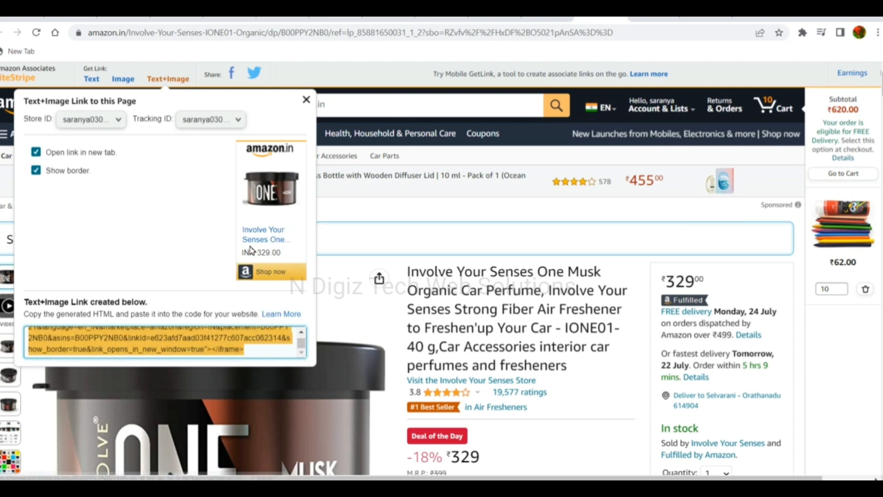
right_click(197, 342)
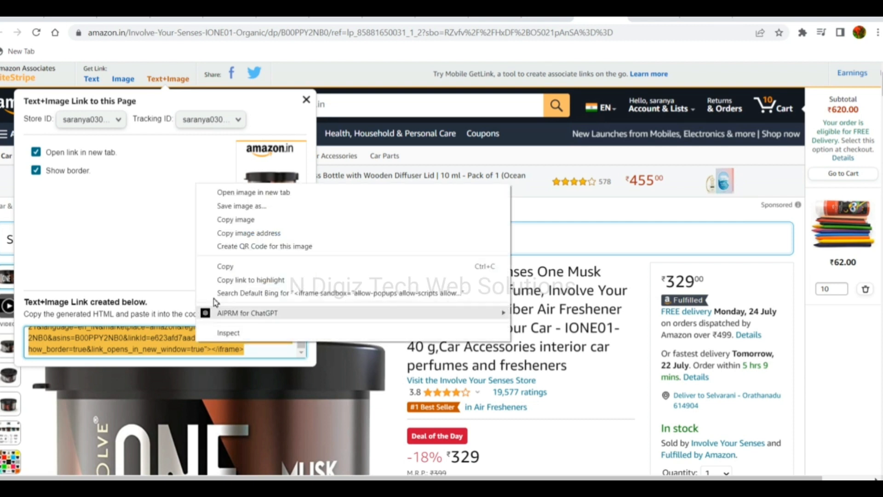
left_click(224, 265)
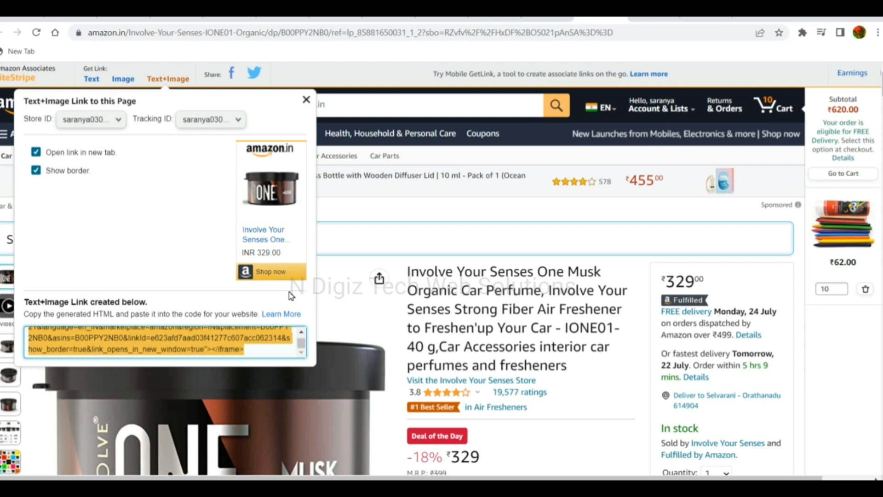
right_click(206, 335)
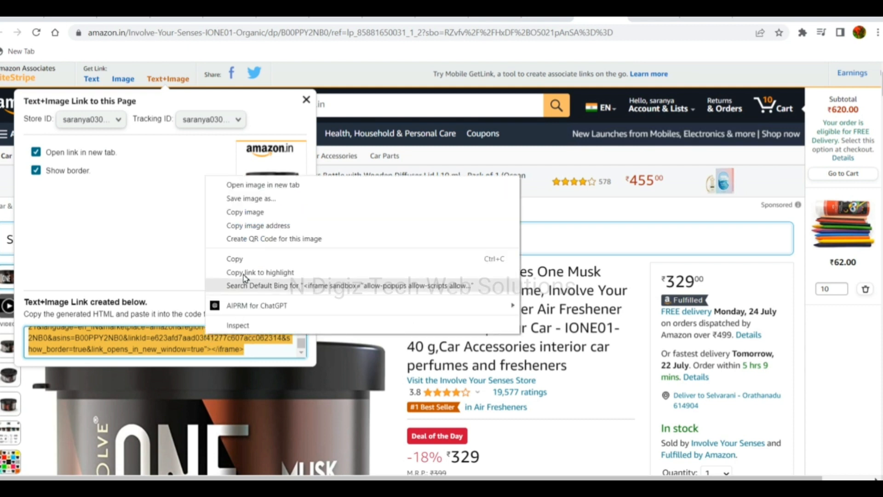
left_click(244, 259)
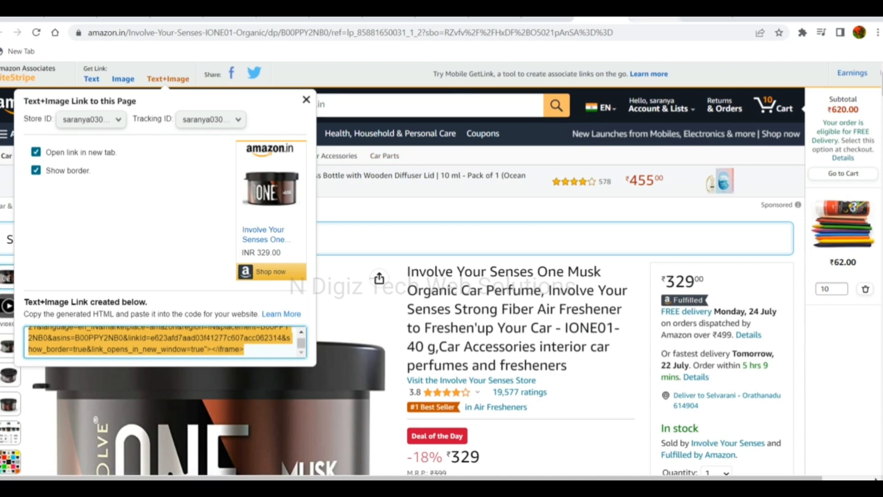
Switch to the Hostinger website, view its WordPress hosting page and open the login page.
left_click(745, 18)
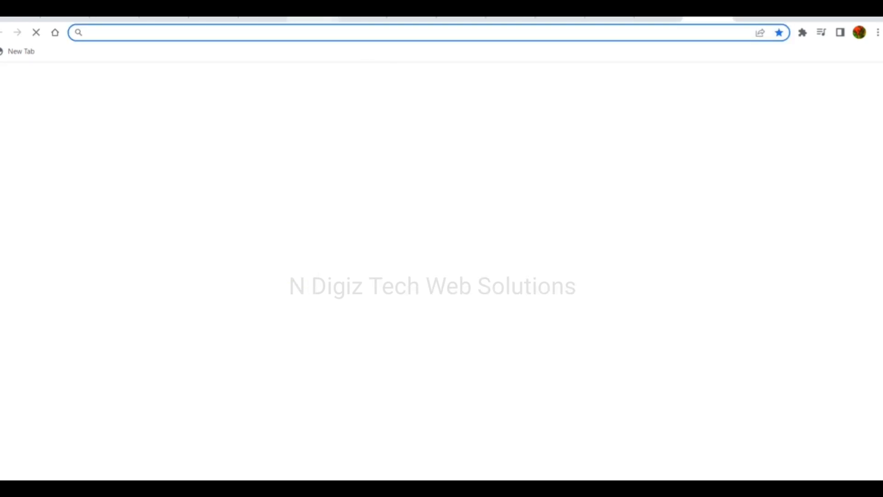
left_click(316, 18)
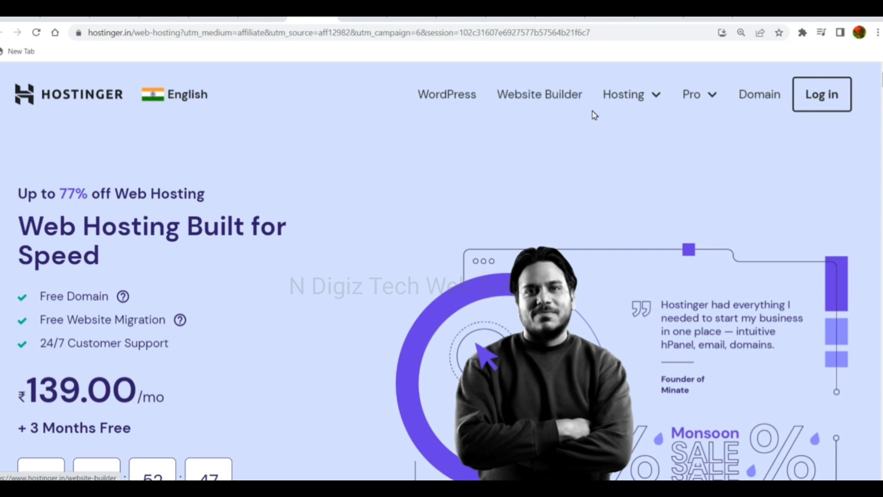
left_click(451, 94)
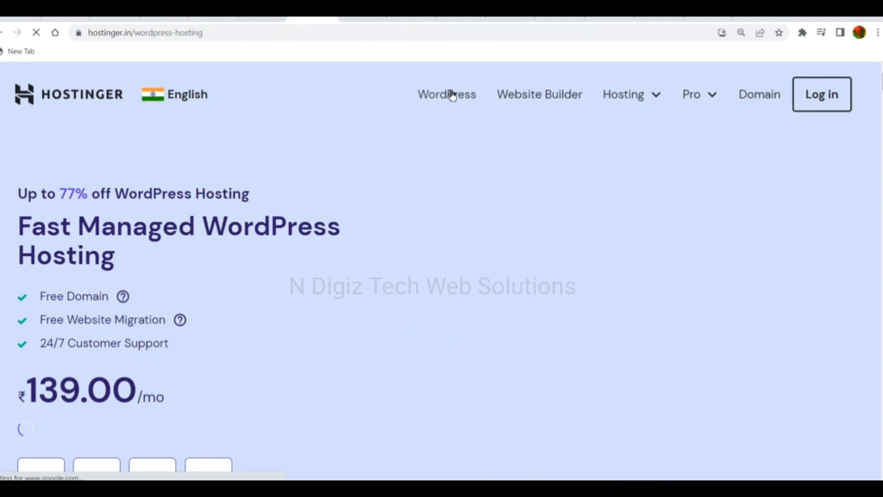
left_click(815, 96)
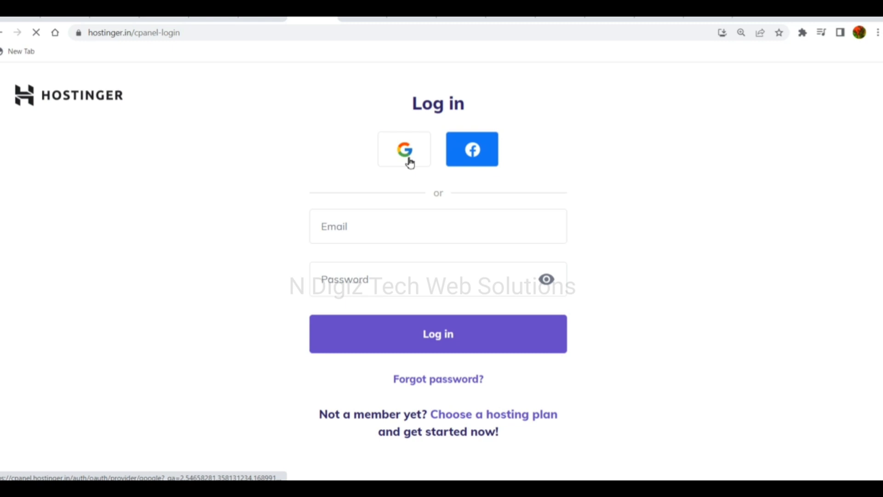
Open Hostinger hPanel in a new browser tab and launch the WordPress admin of wthjobs.com from the websites list.
key("ctrl+t")
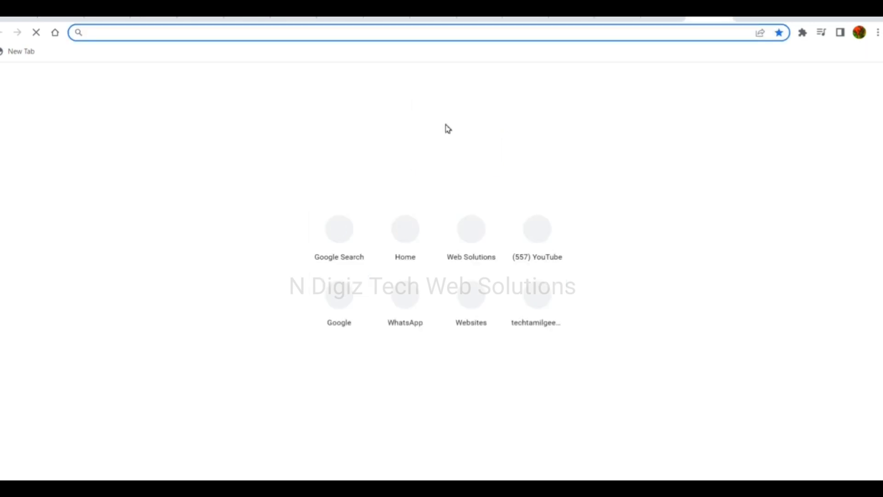
type("Hpanel.hostinger.com")
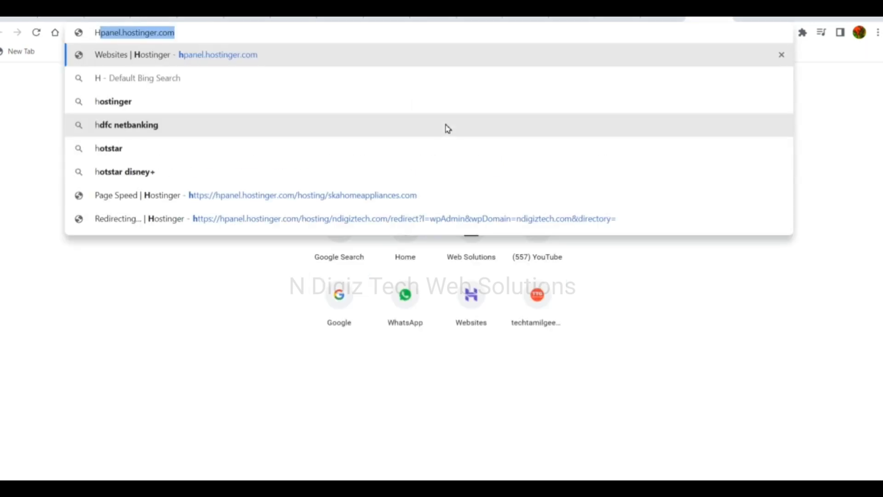
left_click(404, 195)
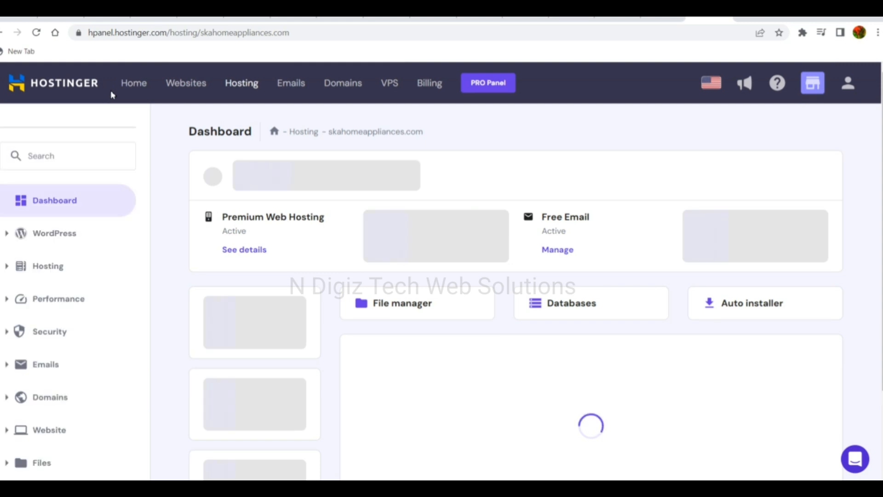
left_click(175, 84)
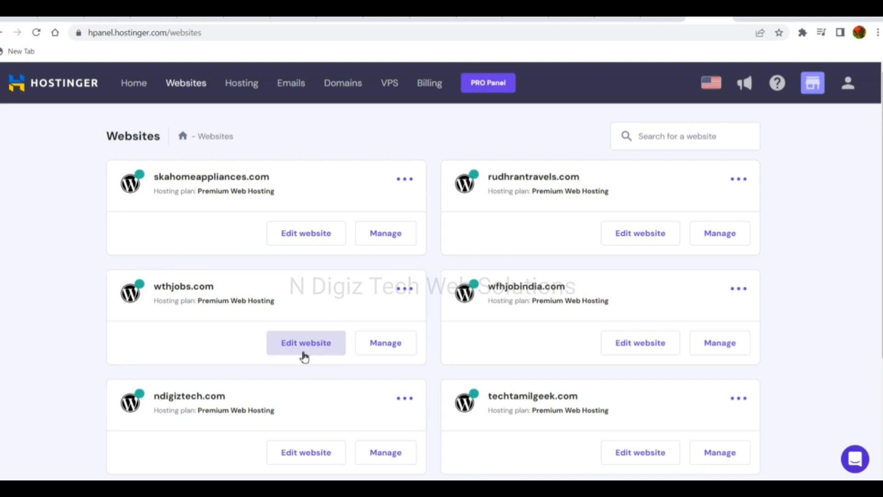
left_click(304, 355)
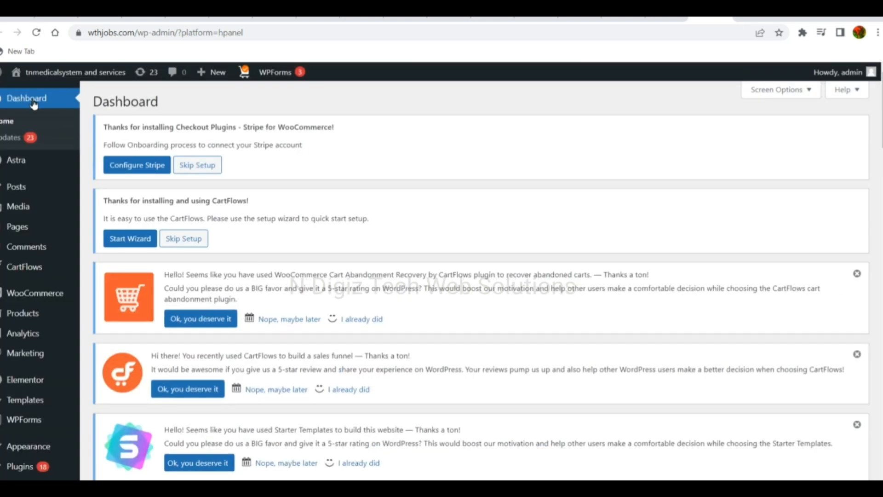
Look through the site's existing posts and view the list of all products.
left_click(24, 188)
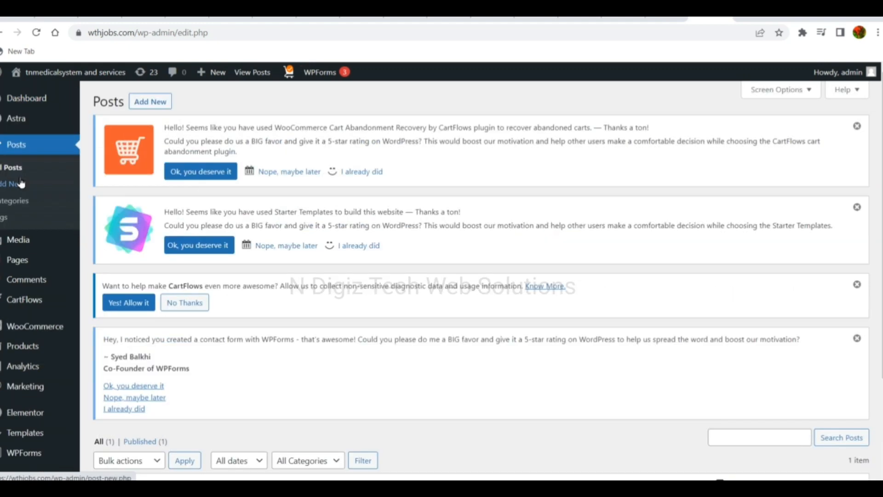
scroll(860, 138, "down", 3)
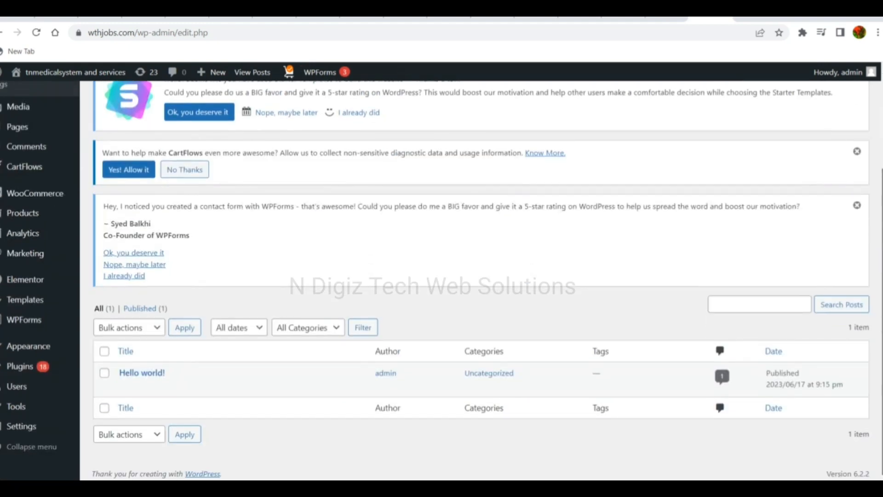
scroll(441, 276, "up", 3)
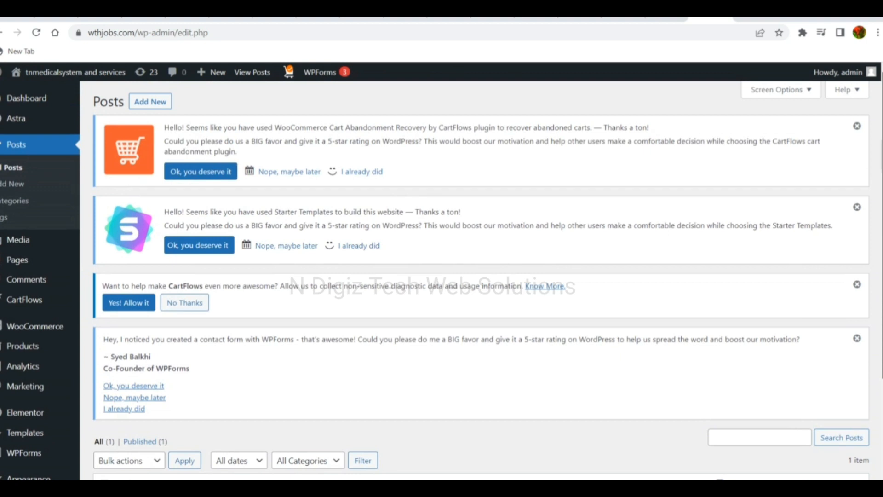
scroll(410, 220, "down", 3)
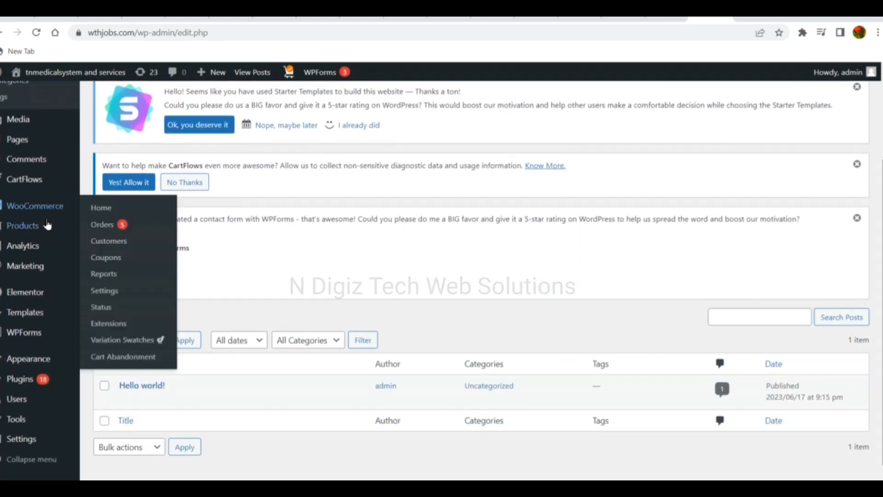
mouse_move(38, 228)
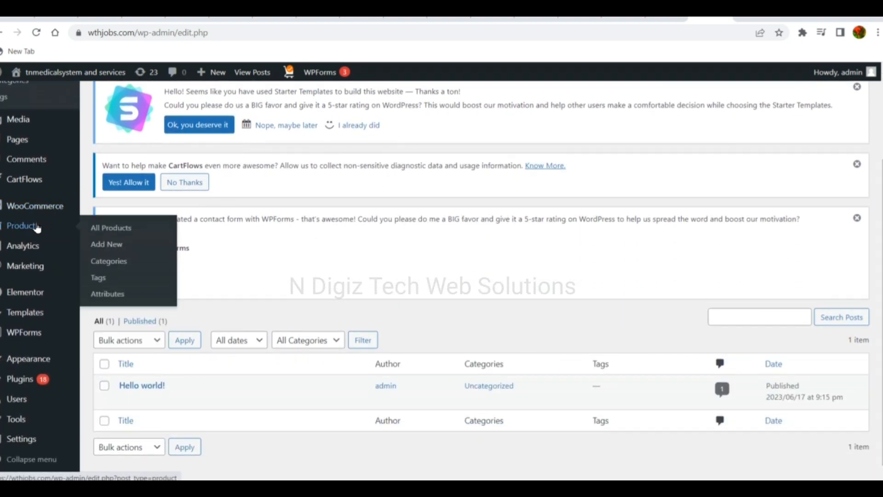
left_click(109, 228)
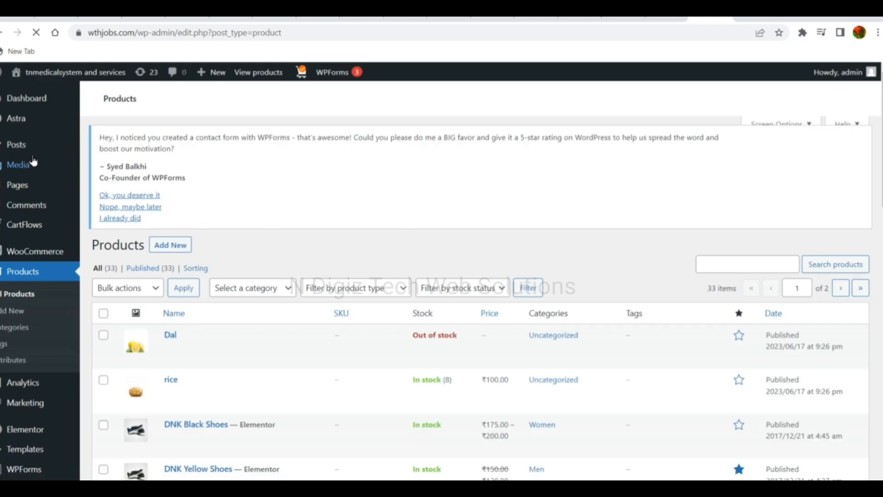
Create a new blog post and go through the block editor's welcome guide to its end.
left_click(19, 145)
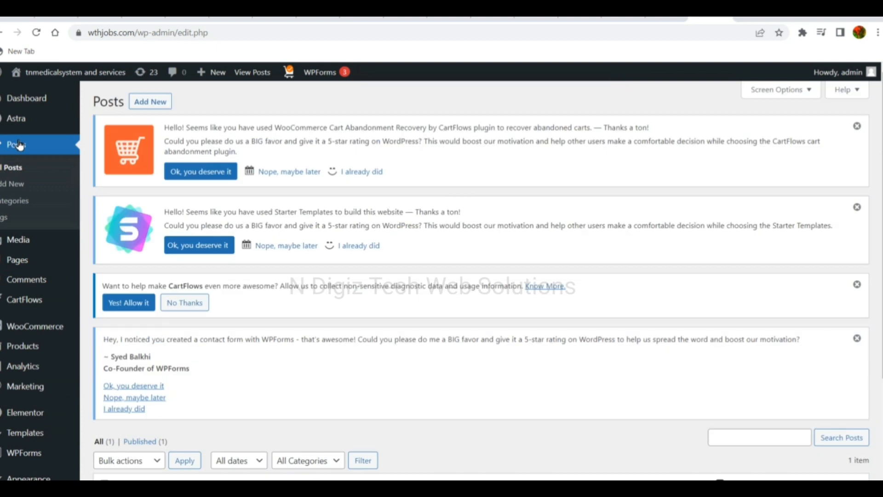
left_click(140, 107)
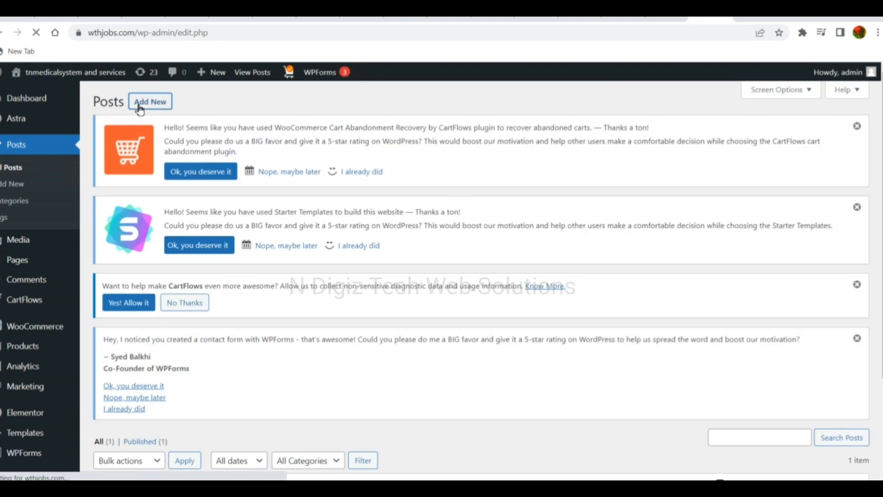
left_click(499, 419)
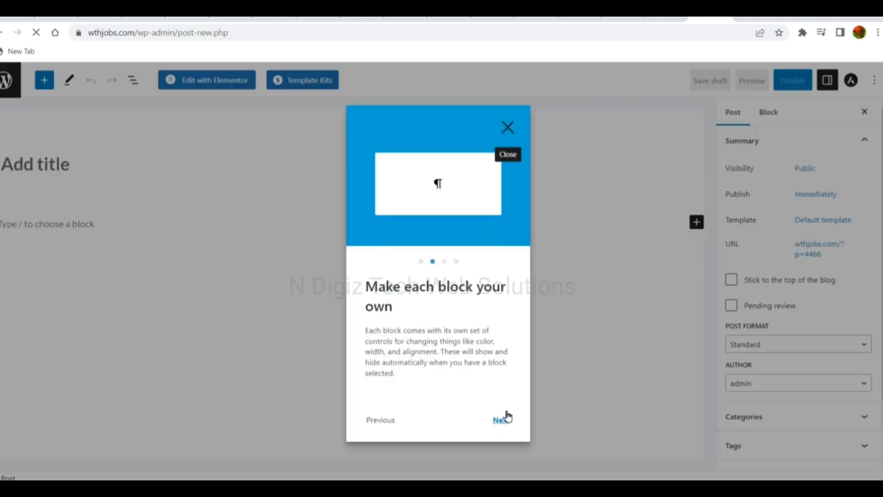
left_click(505, 419)
left_click(501, 419)
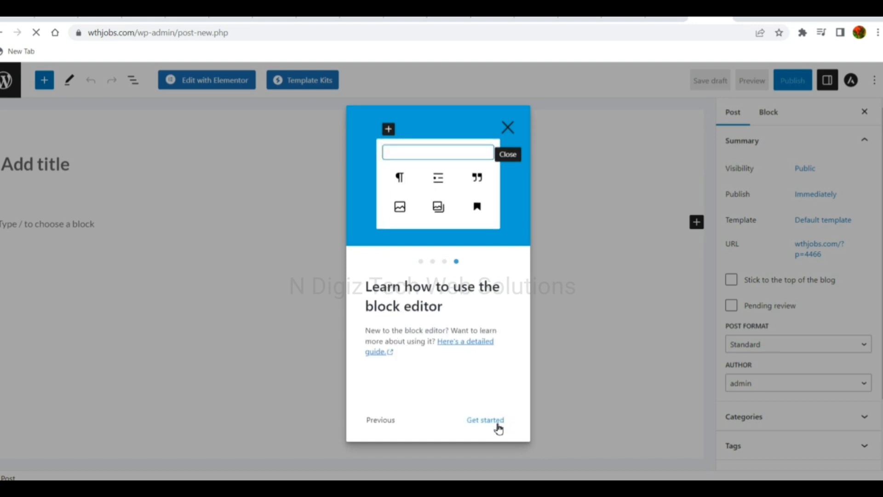
left_click(487, 420)
Title the new post "best perfume review".
left_click(173, 178)
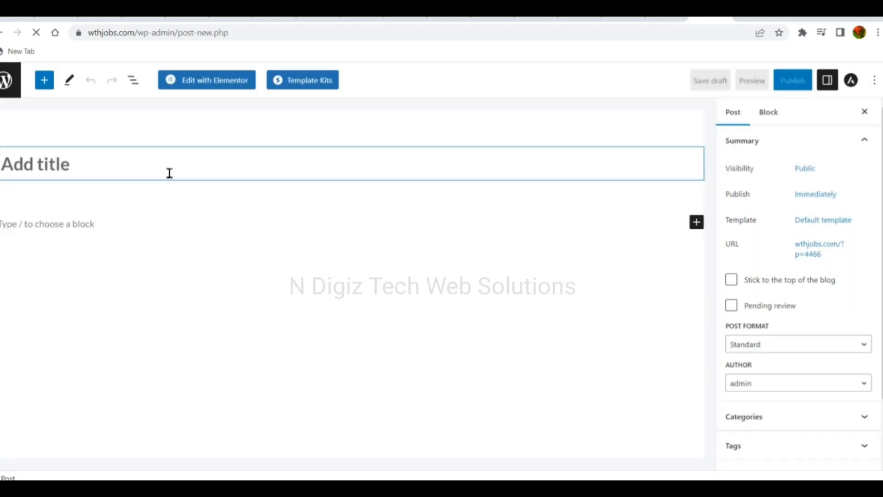
type("bET")
key("BackSpace")
key("BackSpace")
key("BackSpace")
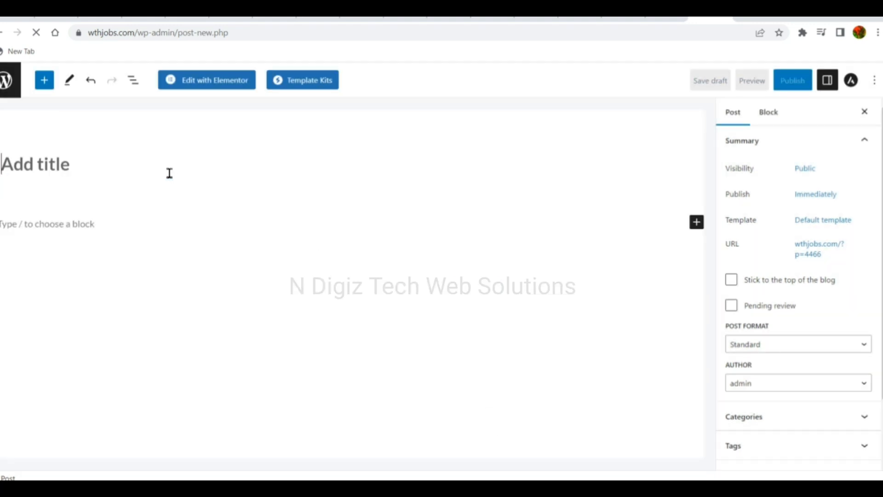
type("best")
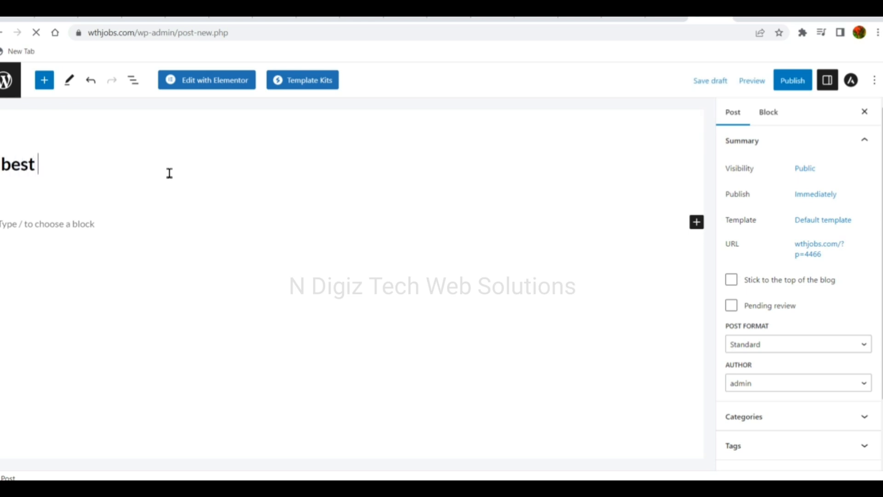
type(" perfume e")
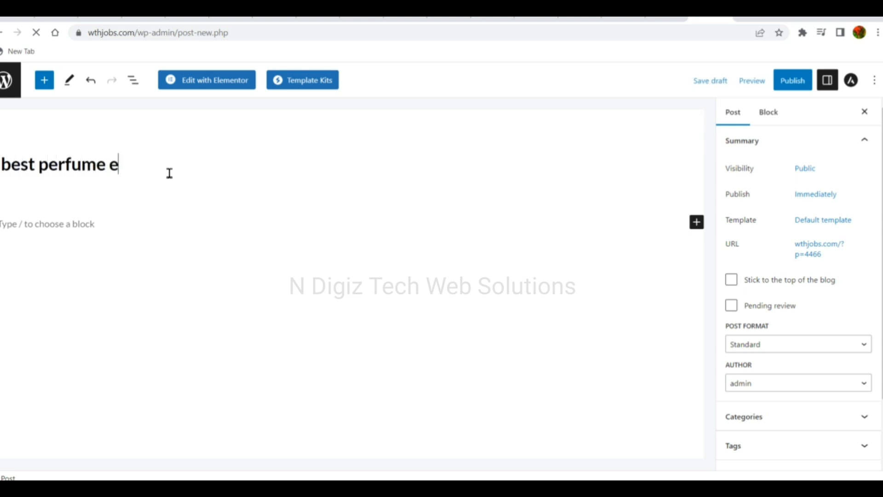
key("BackSpace")
type("review")
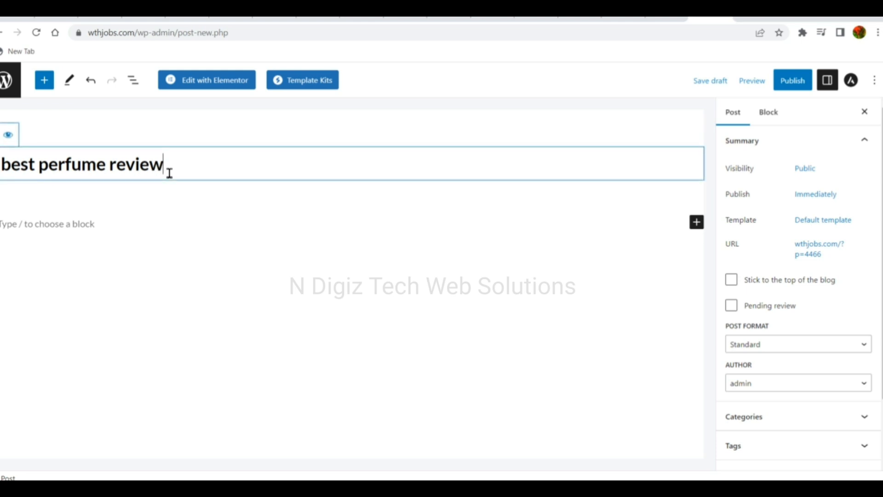
Paste the copied Amazon Text+Image affiliate code into the post body and try to embed it.
left_click(183, 229)
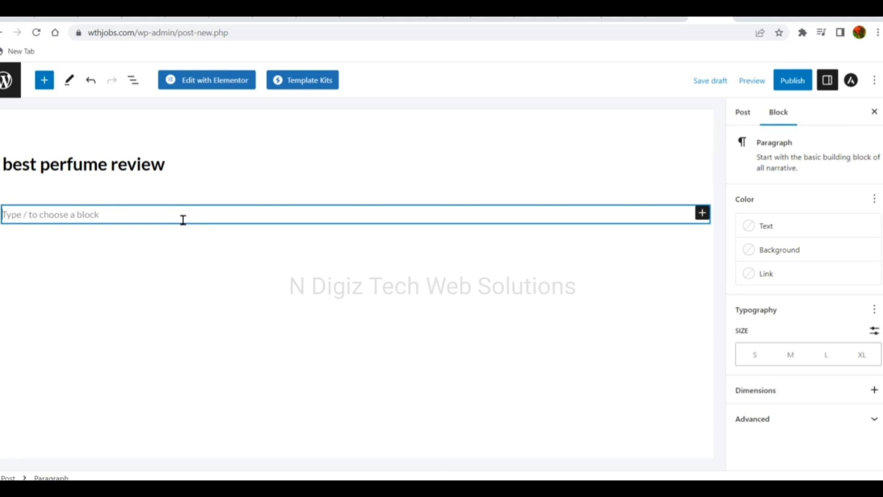
right_click(182, 222)
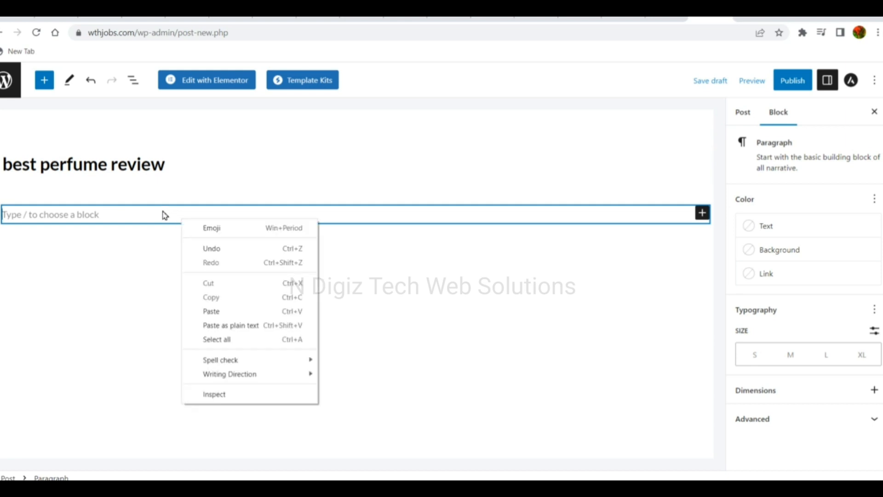
left_click(207, 312)
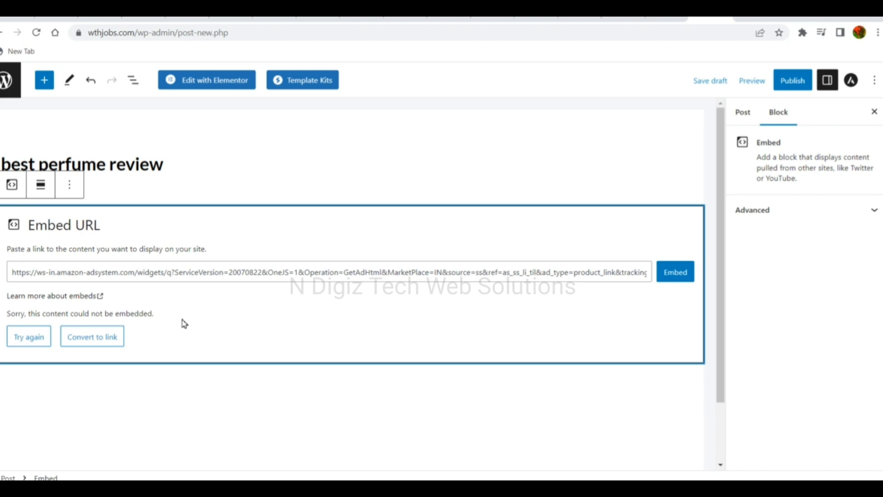
left_click(673, 280)
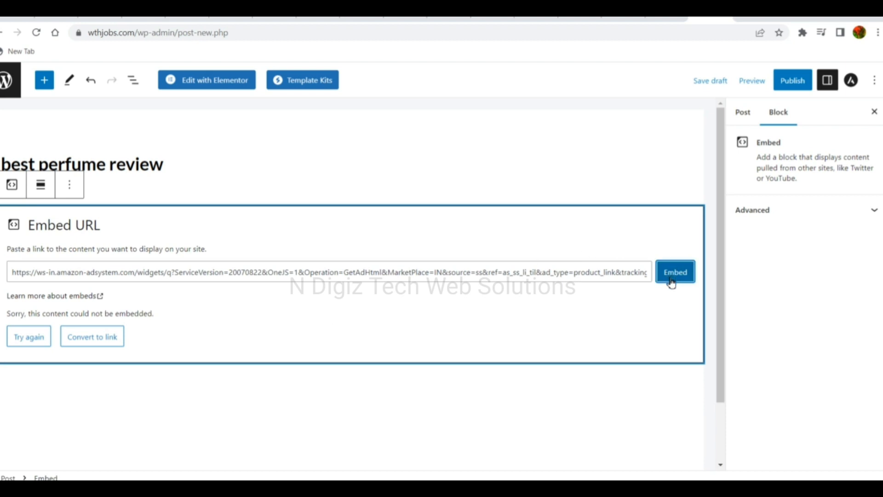
left_click(689, 274)
Convert the embed block to a link, hyperlink the whole URL text and set it to open in a new tab.
left_click(249, 190)
left_click(92, 337)
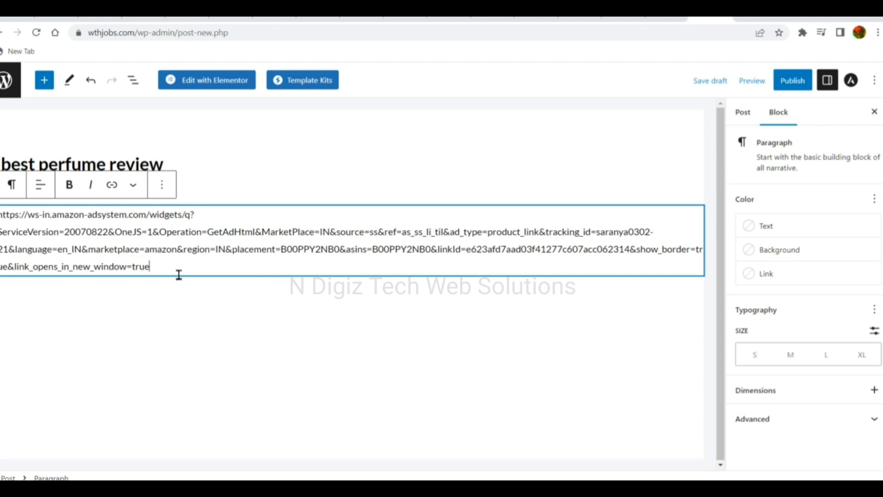
key("ctrl+a")
key("ctrl+k")
key("Return")
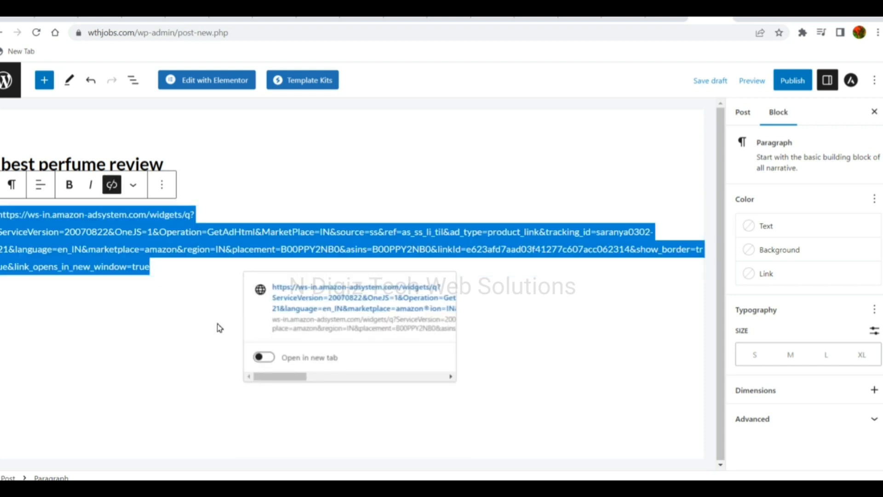
left_click(264, 357)
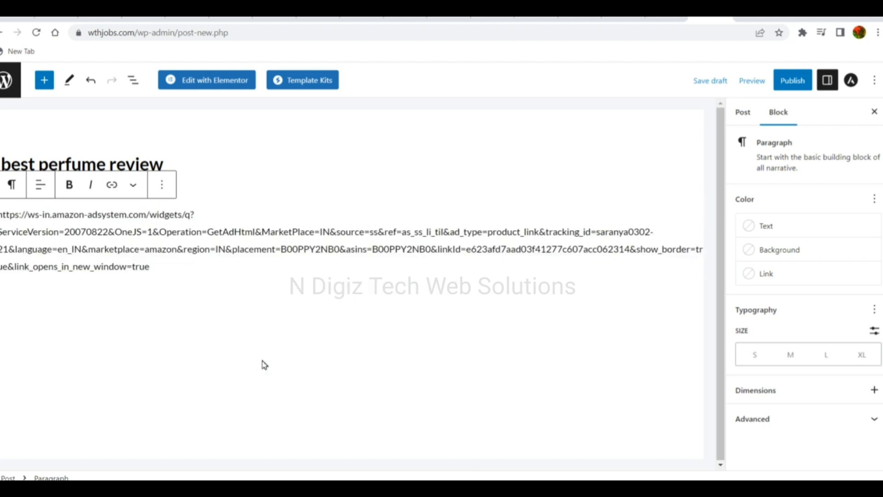
Delete the entire affiliate link text from the post body.
left_click(187, 365)
left_click(151, 252)
double_click(152, 251)
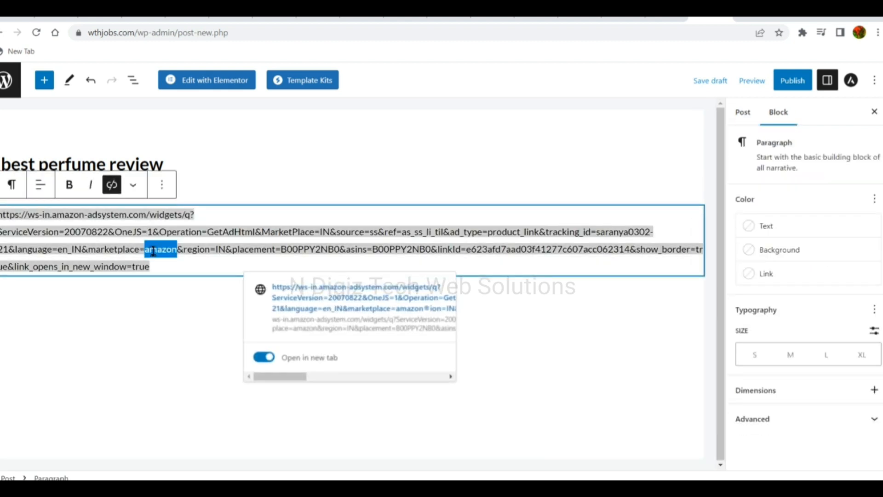
key("BackSpace")
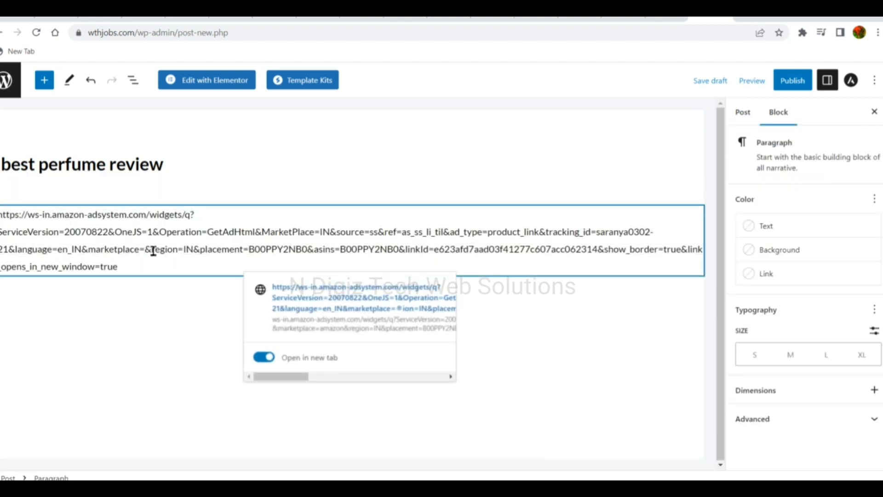
key("ctrl+a")
key("BackSpace")
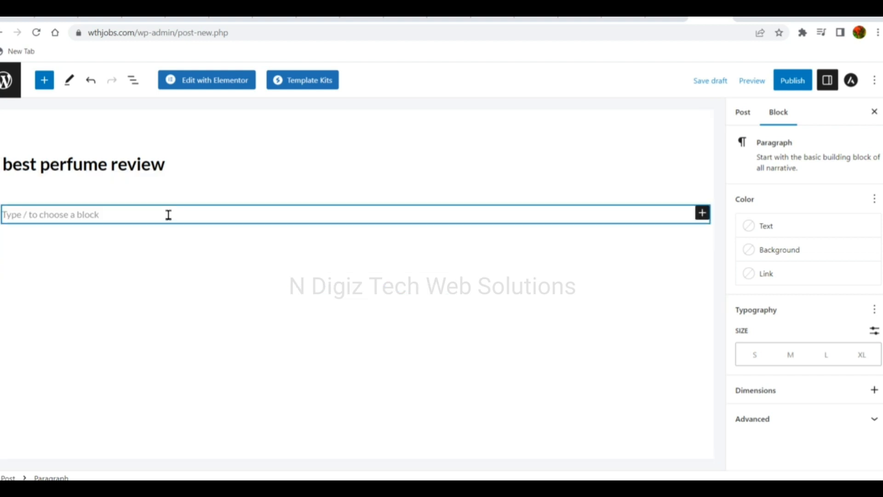
Add a Custom HTML block to the post, paste the copied Amazon affiliate iframe code into it and preview the product ad.
left_click(701, 213)
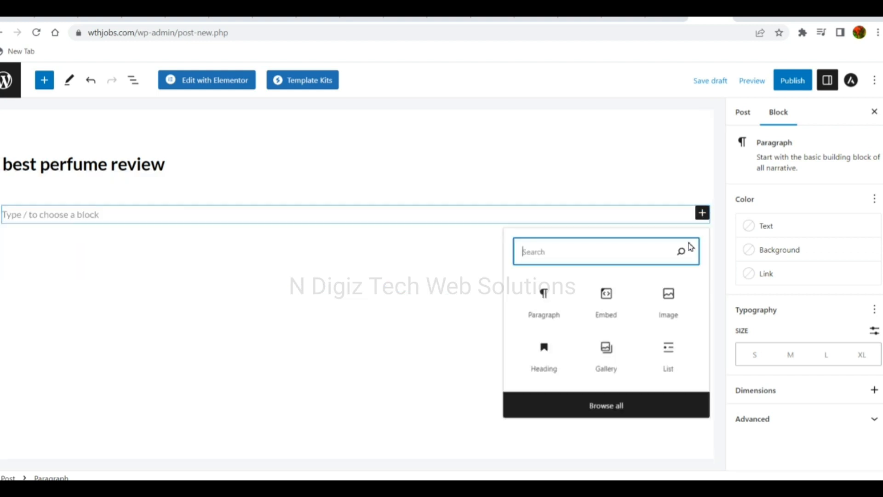
type("htm")
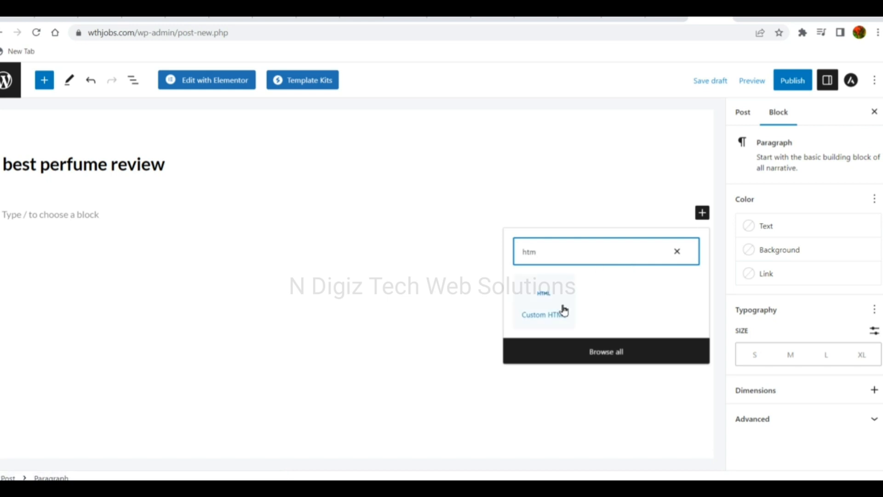
left_click(564, 311)
type("<iframe sandbox=\"allow-popups allow-scripts allow-modals allow-forms allow-same-origin\" style=\"width:120px;height:240px;\" marginwidth=\"0\" marginheight=\"0\" scrolling=\"no\" frameborder=\"0\" src=\"//ws-in.amazon-adsystem.com/widgets/q?ServiceVersion=20070822&OneJS=1&Operation=GetAdHtml&MarketPlace=IN&source=ss&ref=as_ss_li_til&ad_type=product_link&tracking_id=saranya0302-21&language=en_IN&marketplace=amazon&region=IN&placement=B00PPY2NB0&asins=B00PPY2NB0&linkId=e623afd7aad03f41277c607acc062314&show_border=true&link_opens_in_new_window=true\"></iframe>")
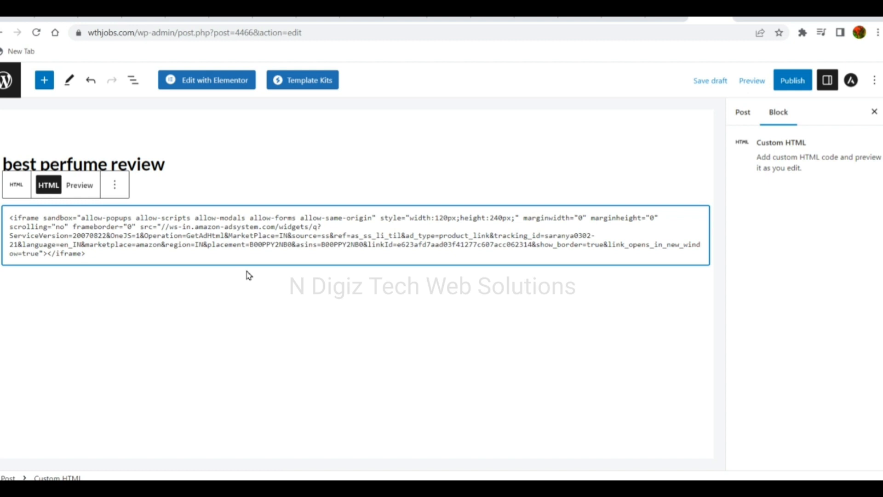
left_click(79, 191)
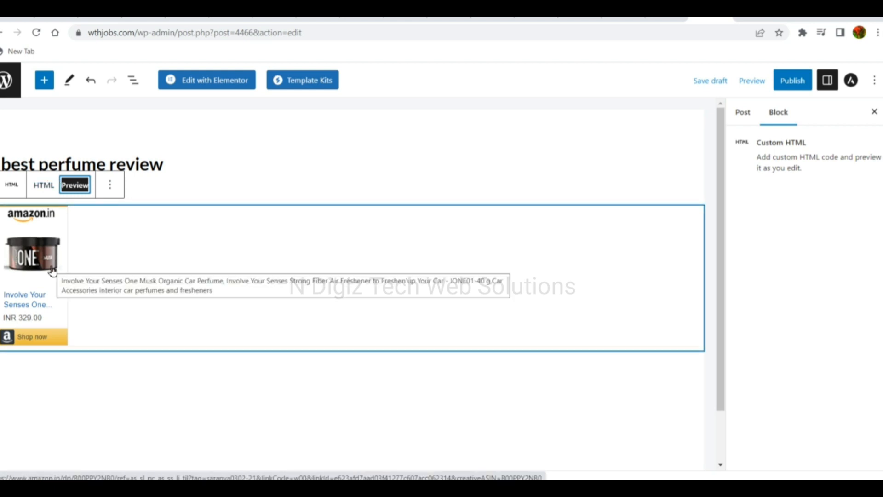
left_click(233, 173)
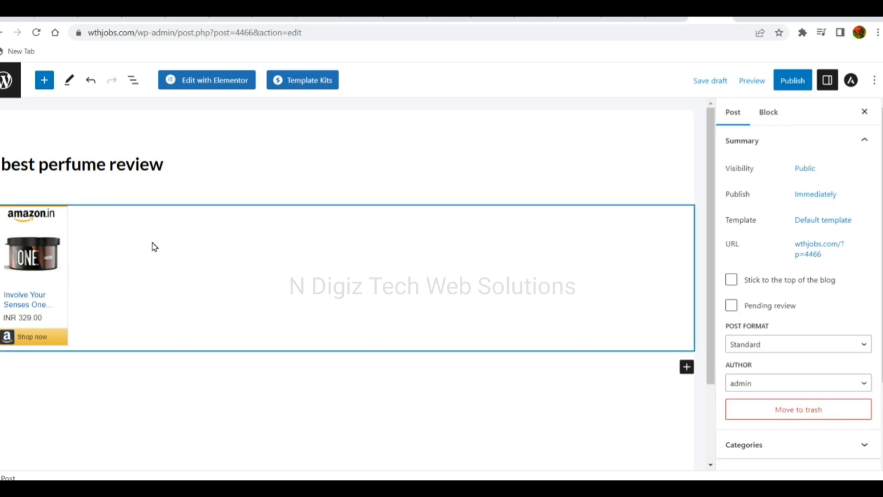
left_click(300, 222)
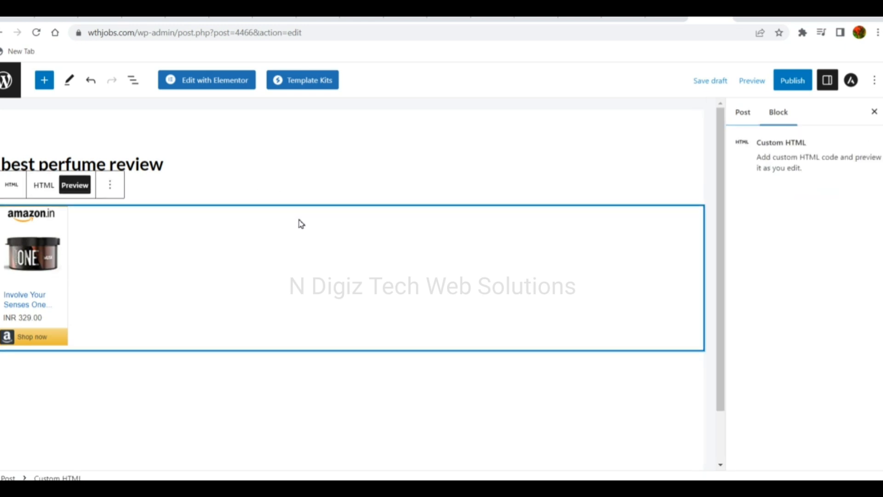
left_click(309, 201)
left_click(312, 213)
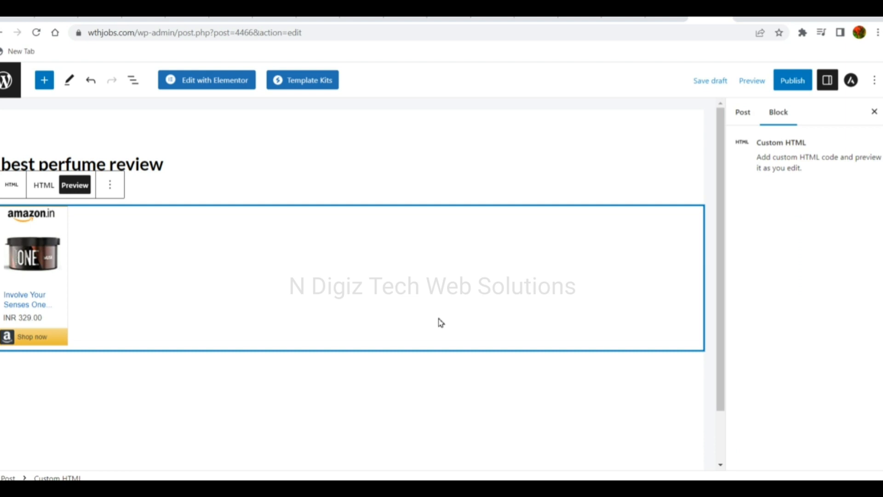
left_click(570, 389)
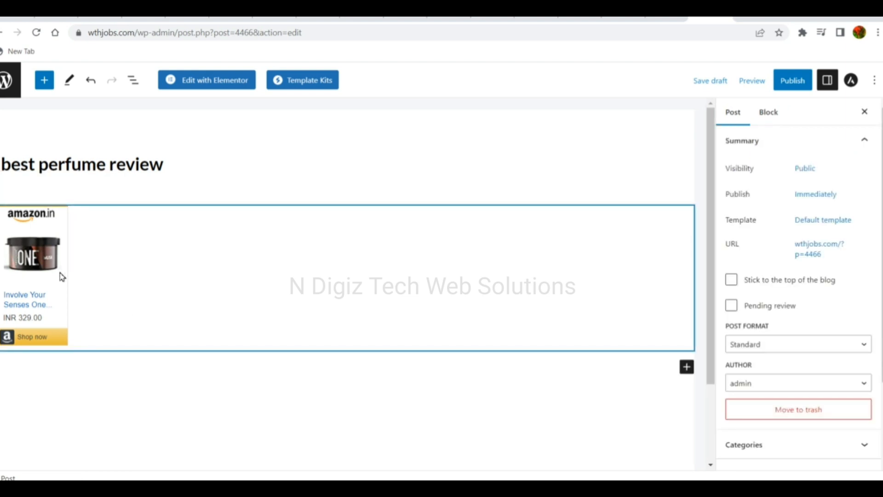
left_click(687, 367)
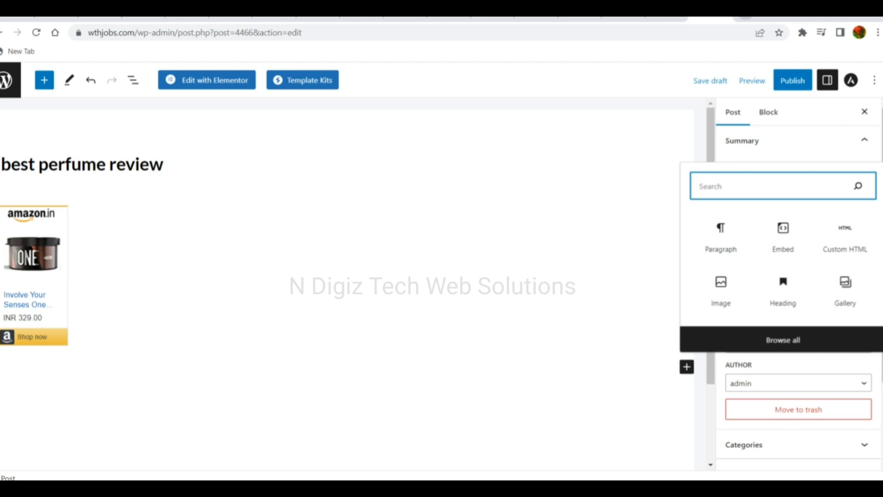
Open ChatGPT in a new tab, choose the "Human Written |100% Unique |SEO Optimized Article" prompt and enter "write product review for my blog using the title".
key("ctrl+t")
type("ch")
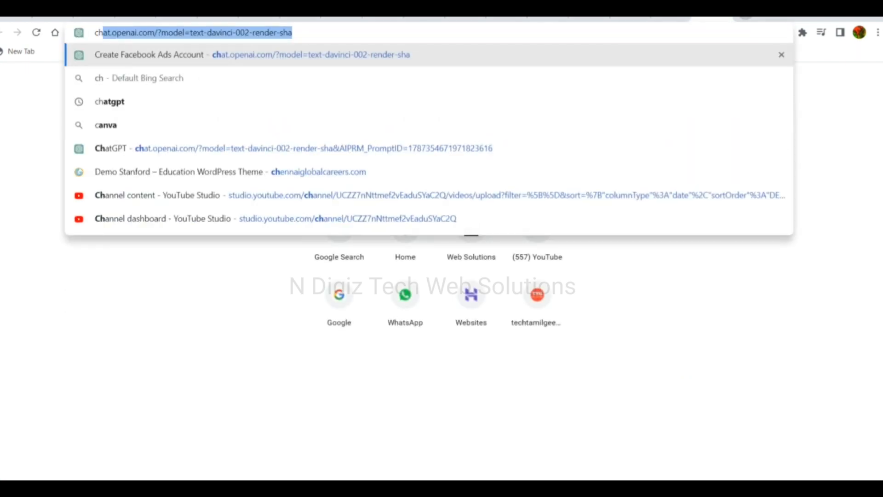
key("Return")
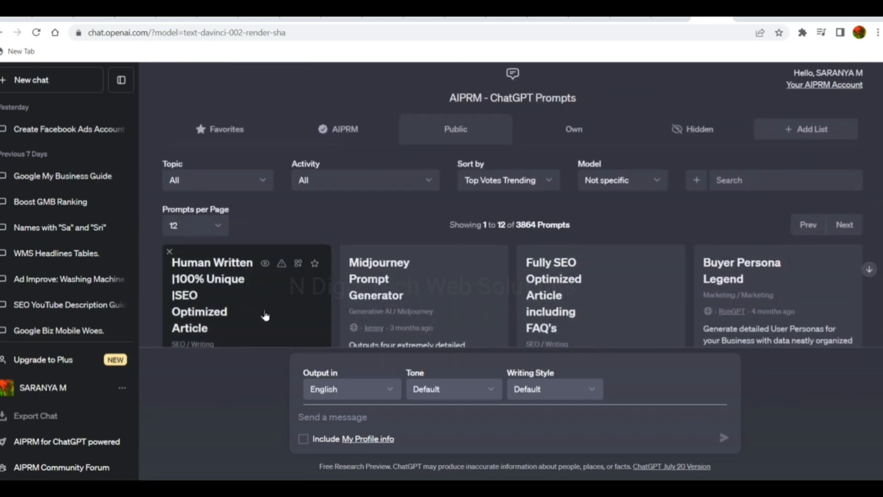
left_click(252, 308)
type("w")
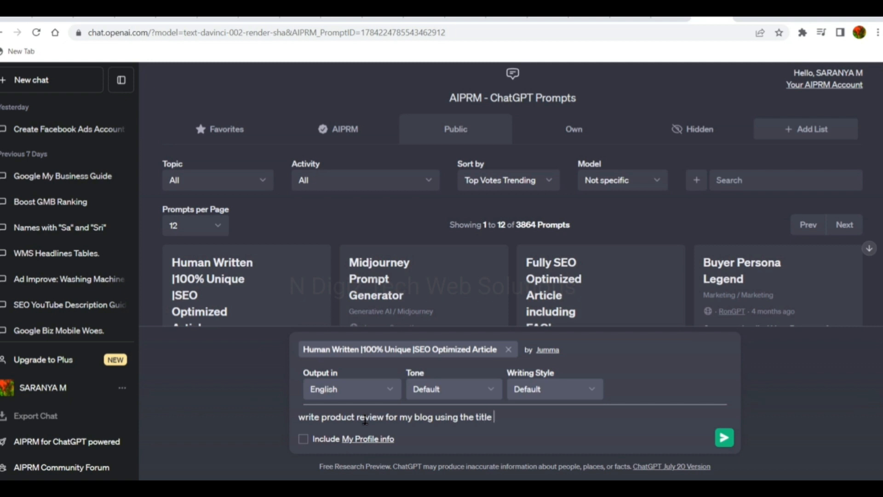
Copy the phrase "Organic Car Perfume," from the product title on the Amazon product page.
left_click(465, 19)
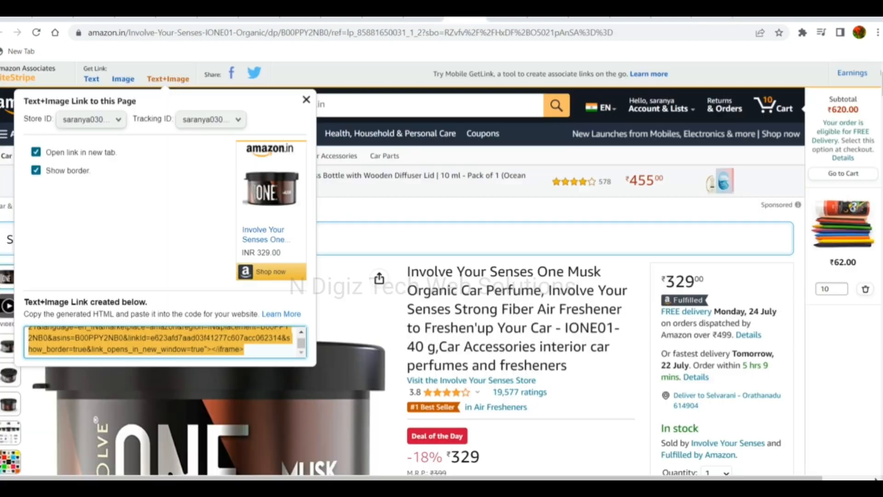
left_click(409, 273)
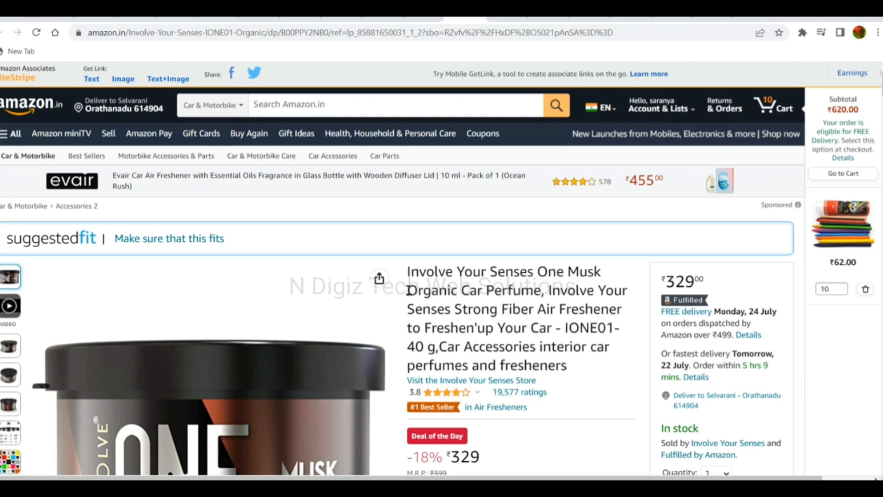
left_click_drag(408, 291, 545, 293)
right_click(517, 289)
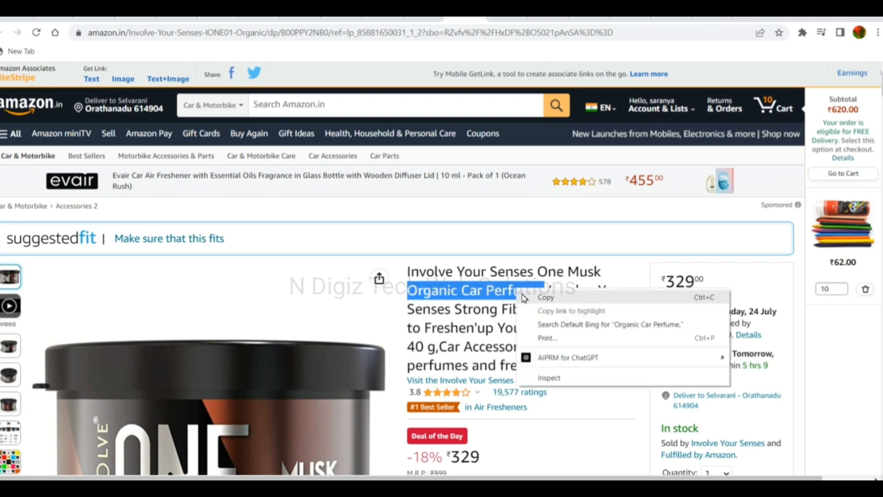
left_click(527, 298)
Complete the ChatGPT prompt with the copied title, without the trailing comma, and submit it to generate the review article.
left_click(759, 19)
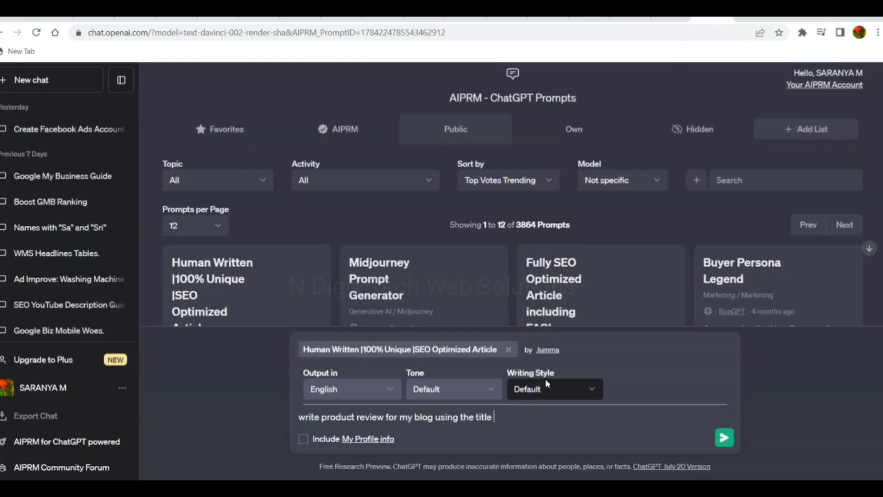
key("ctrl+v")
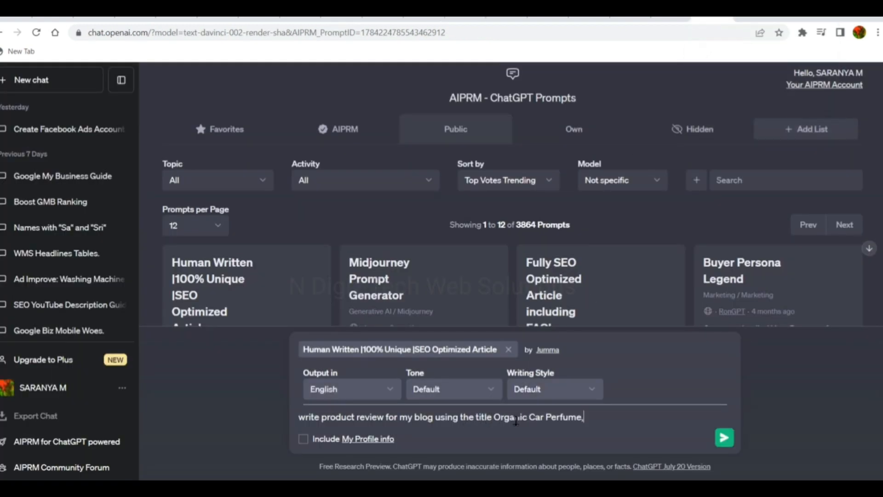
key("BackSpace")
key("Return")
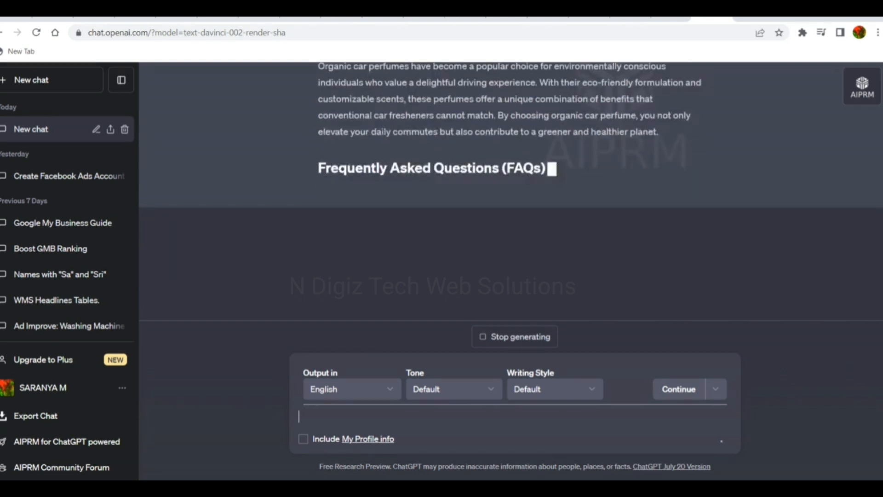
Copy the whole generated Organic Car Perfume review from ChatGPT once it is complete.
scroll(511, 184, "up", 6)
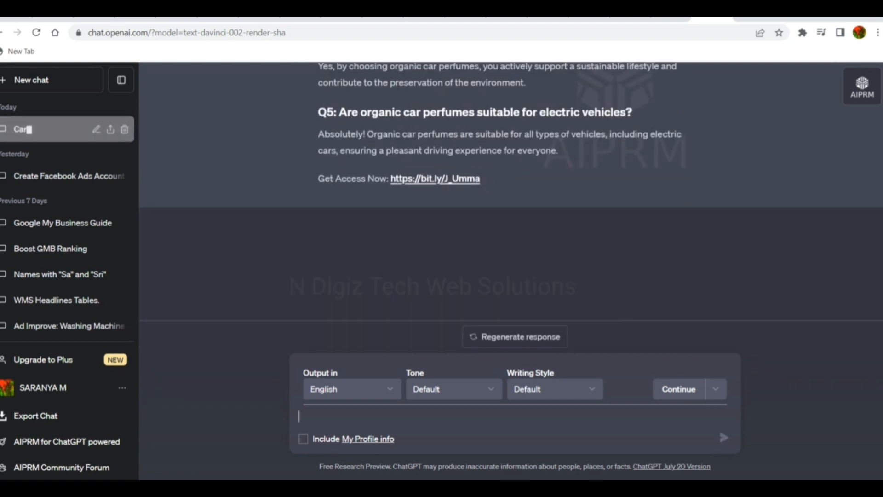
scroll(511, 191, "up", 20)
scroll(511, 192, "up", 10)
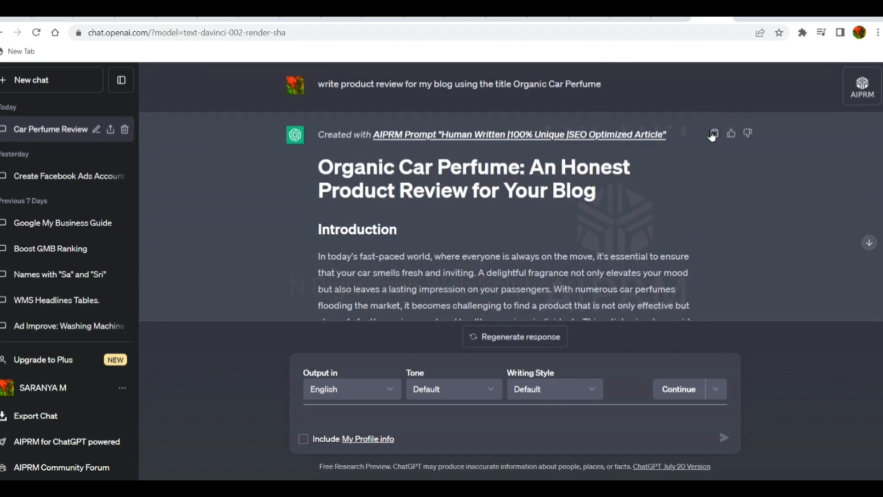
left_click(714, 133)
Open Google in a new tab and search for "plagiarism checker".
left_click(746, 18)
type("g")
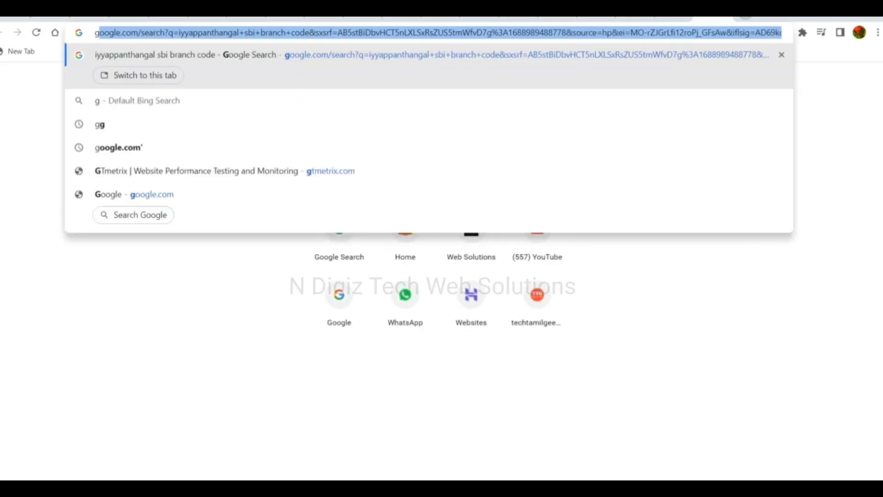
key("Return")
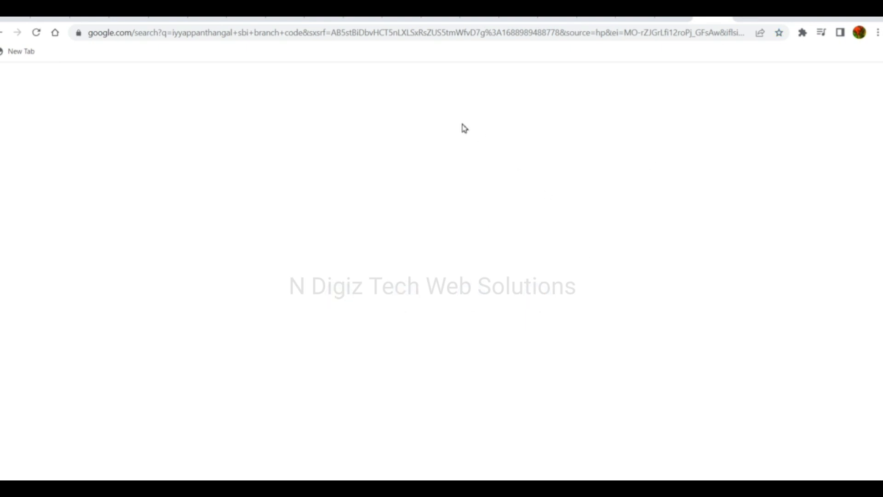
left_click(312, 93)
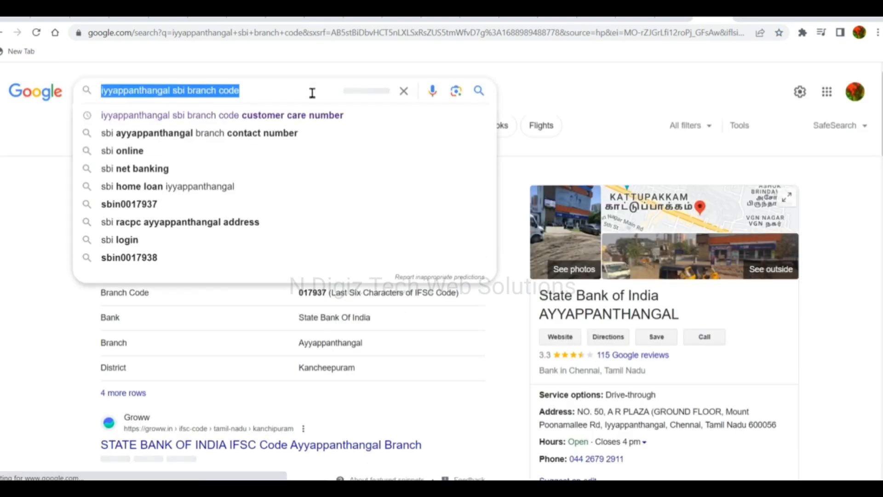
type("pala")
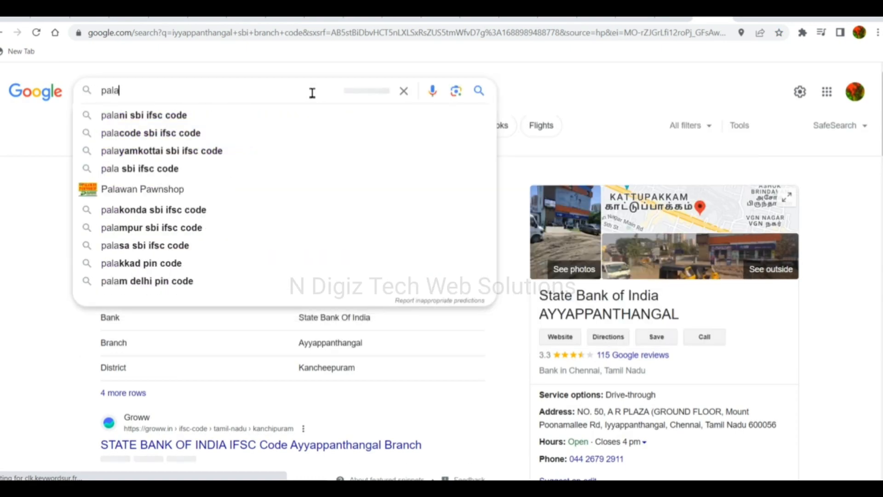
key("BackSpace")
type("gar")
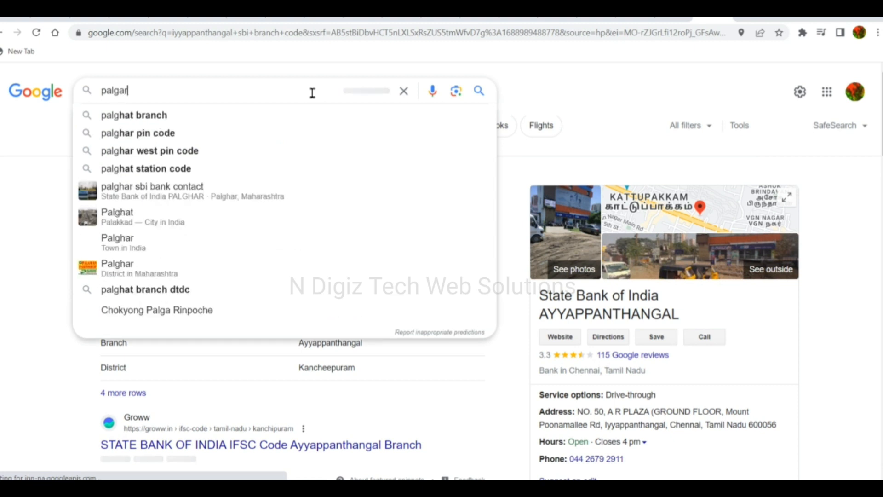
key("Down")
key("Return")
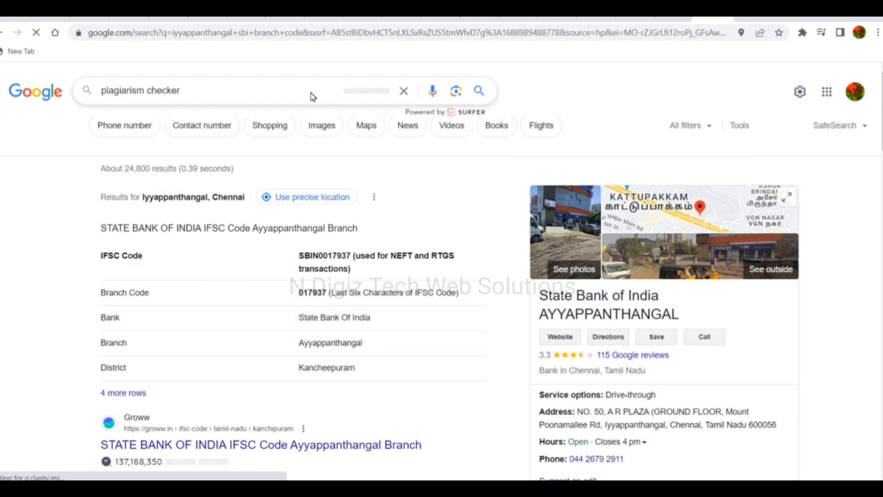
Open plagiarismdetector.net and paste the copied review article into its text area for checking.
scroll(769, 179, "down", 3)
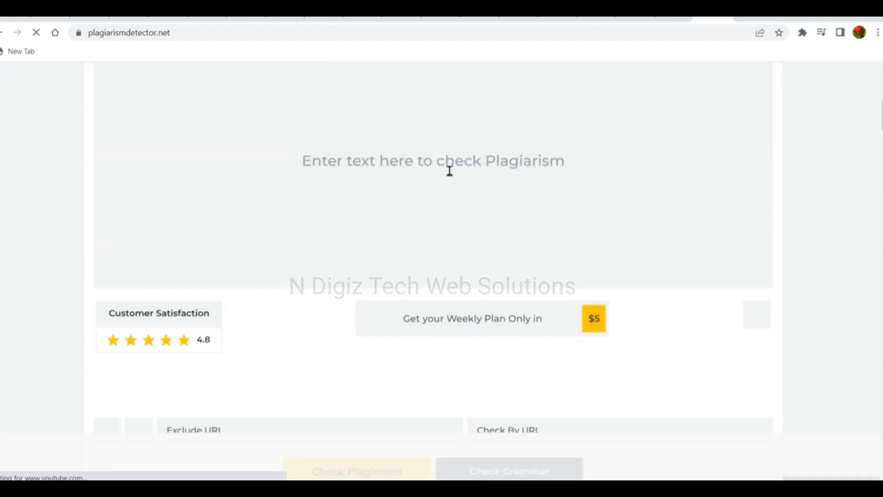
left_click(448, 162)
key("ctrl+v")
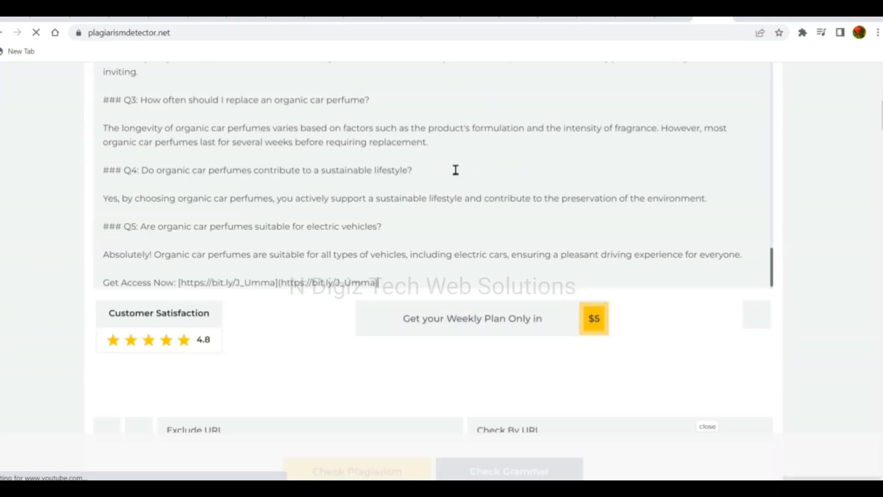
Switch back to the WordPress post editor and remove the Custom HTML block containing the Amazon product ad.
left_click(621, 20)
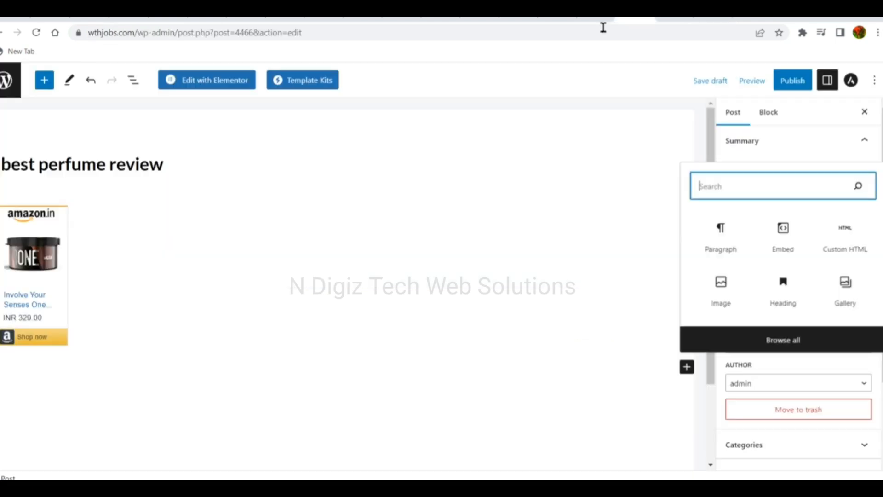
left_click(210, 197)
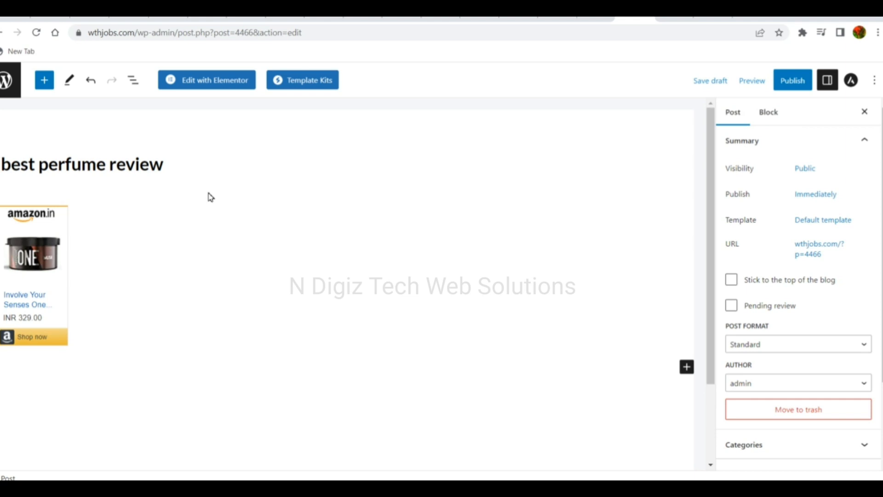
left_click(223, 241)
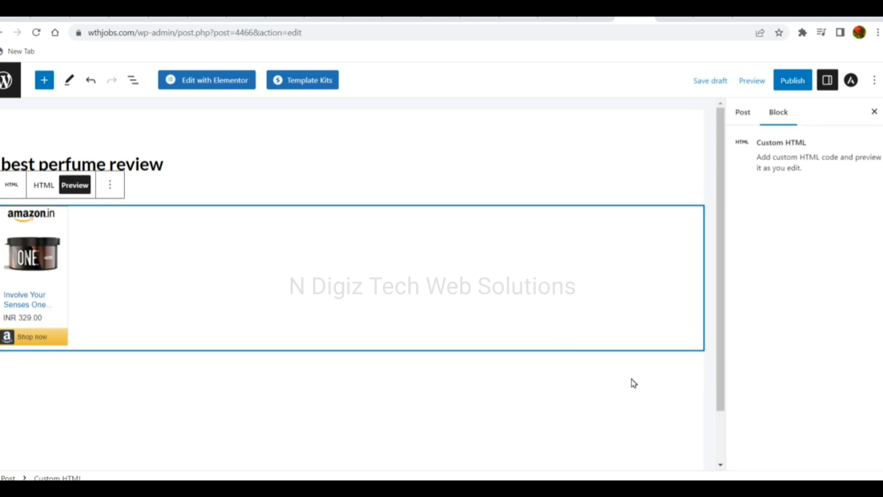
left_click(660, 380)
left_click(686, 368)
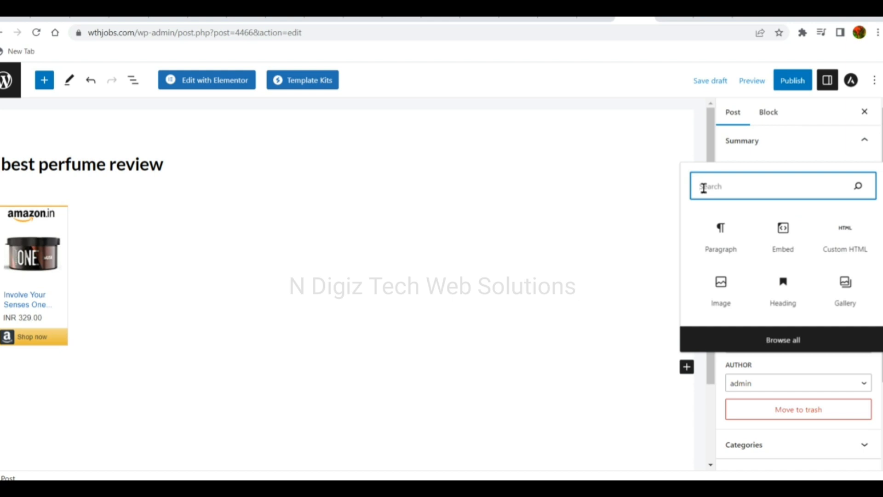
left_click(312, 244)
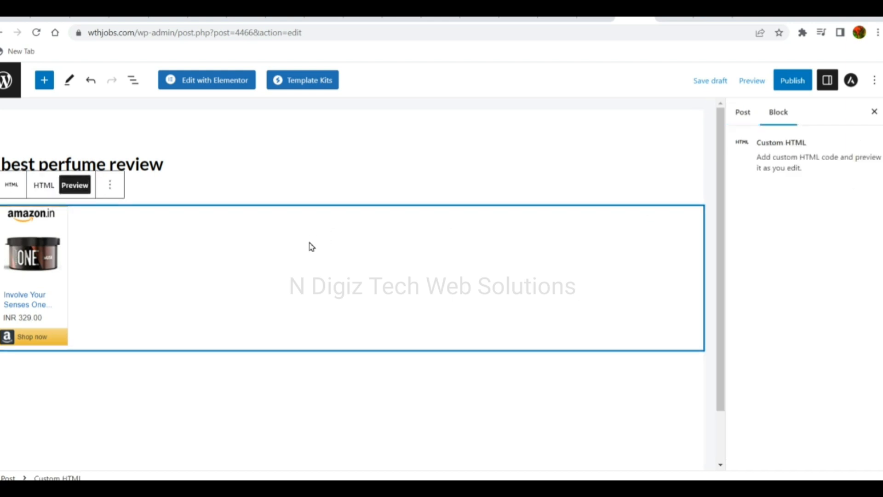
left_click(317, 168)
left_click(337, 238)
left_click(110, 185)
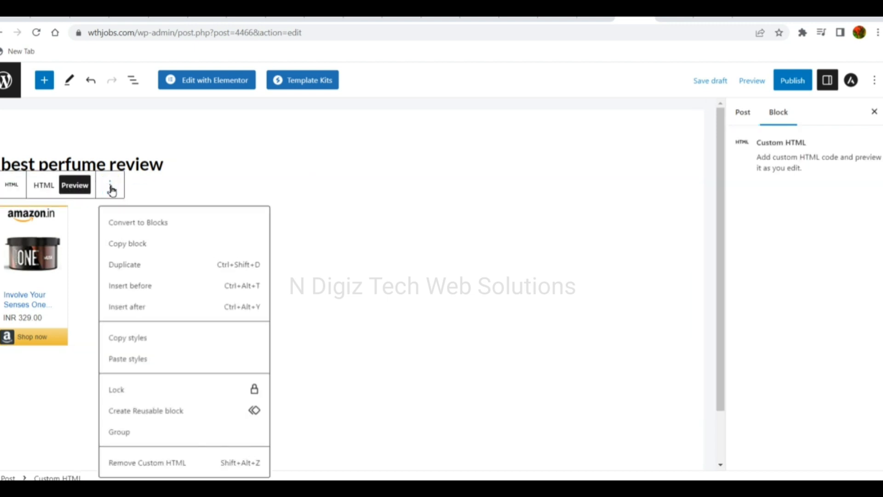
left_click(167, 468)
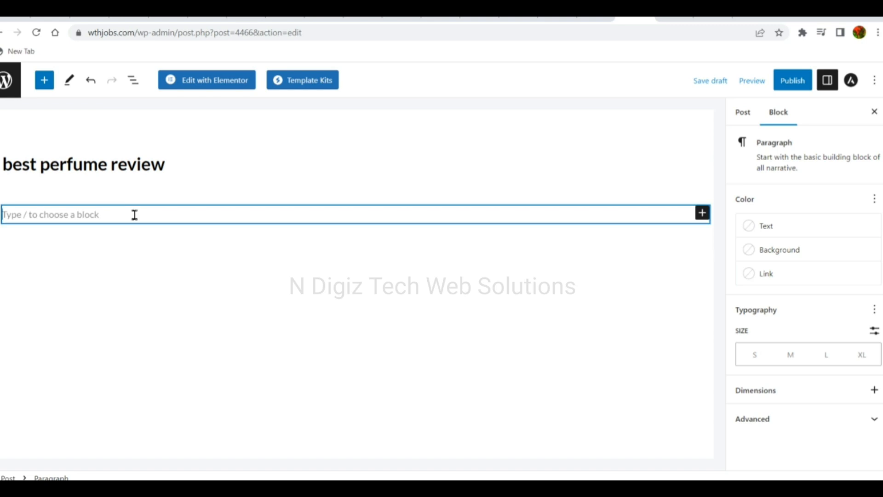
Paste the copied review article into the post body and delete the "Created with AIPRM Prompt" line above its title.
key("ctrl+v")
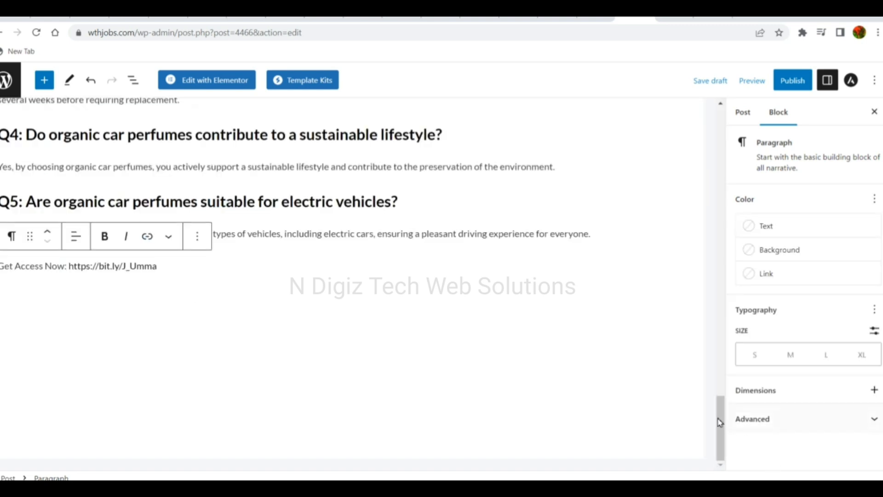
left_click_drag(720, 422, 683, 128)
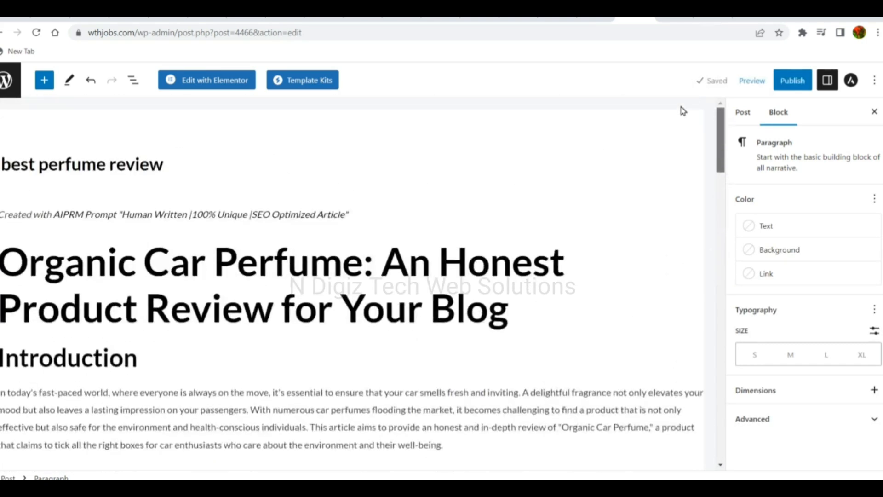
triple_click(370, 221)
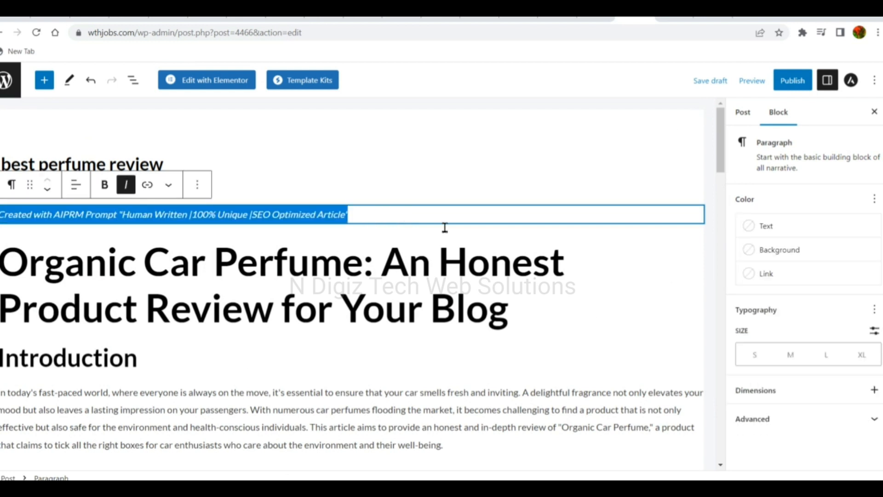
key("Delete")
right_click(471, 214)
left_click_drag(723, 135, 733, 457)
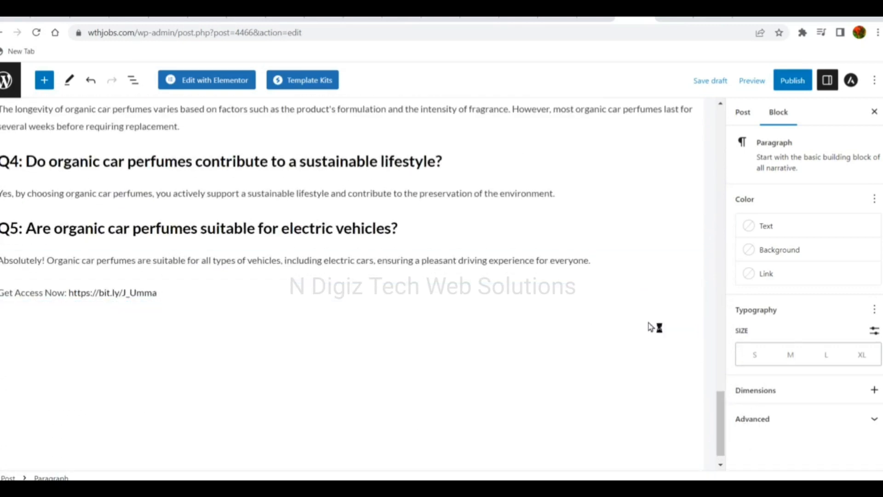
left_click(640, 341)
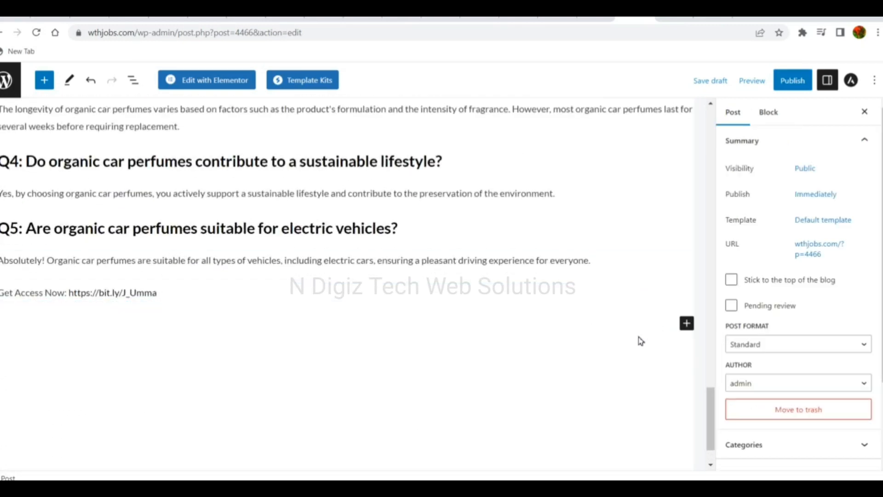
left_click(685, 324)
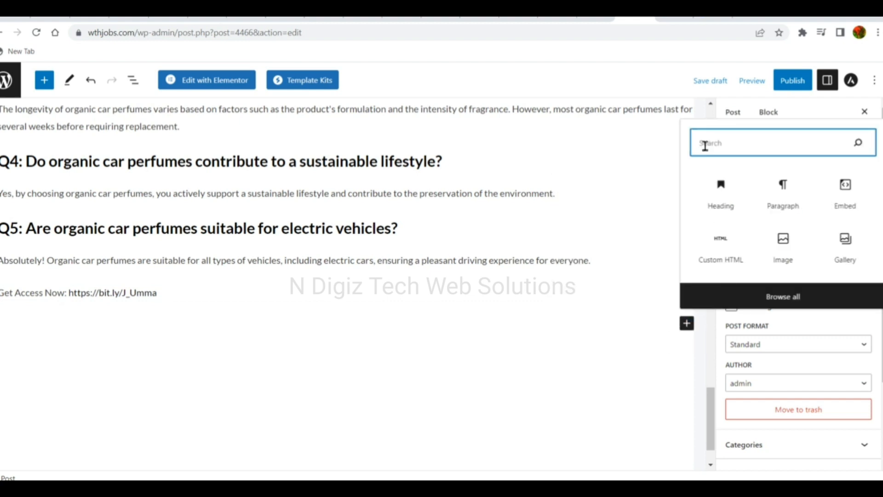
Insert a Custom HTML block between the Conclusion paragraph and the Frequently Asked Questions heading.
left_click_drag(713, 403, 694, 319)
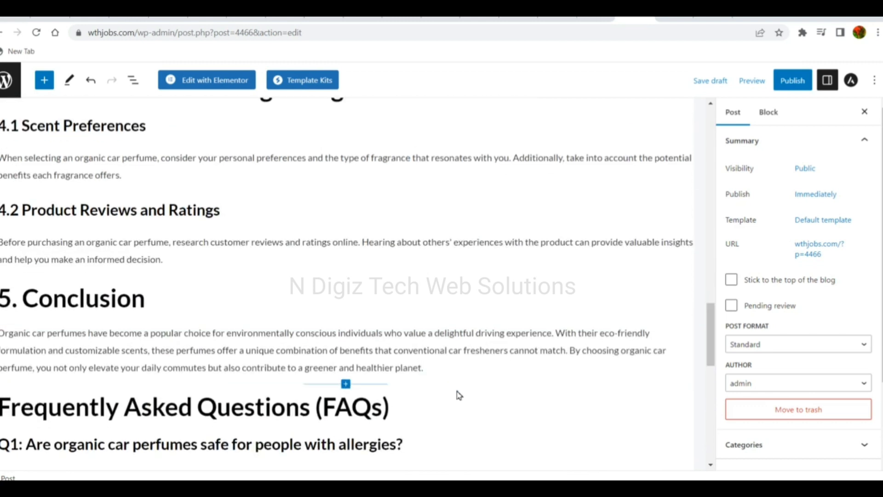
left_click(363, 385)
left_click(356, 385)
left_click(348, 386)
left_click(351, 387)
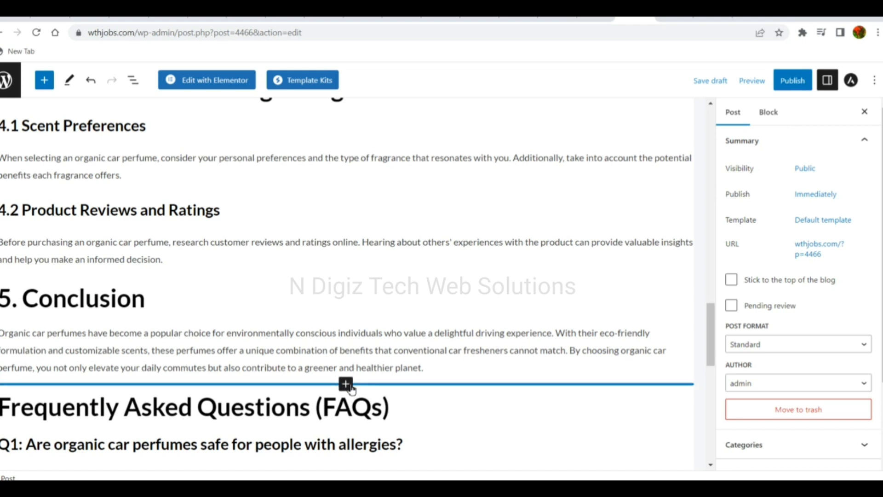
left_click(346, 383)
type("htm")
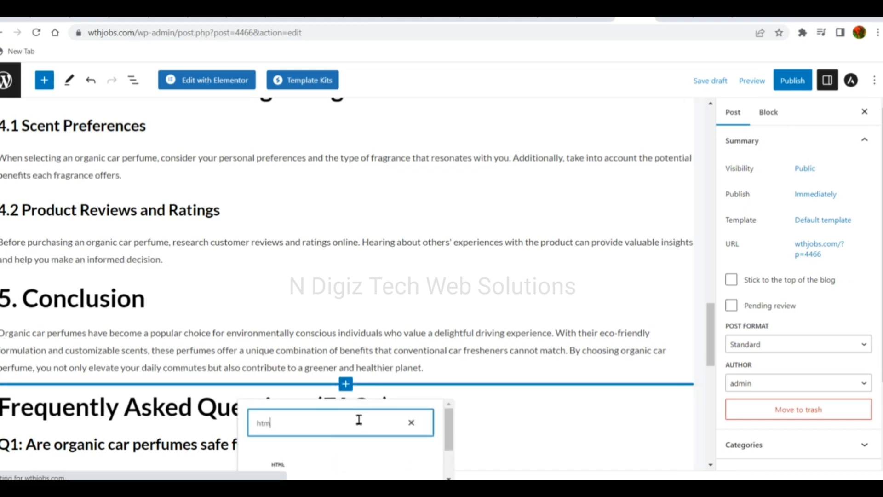
left_click(277, 464)
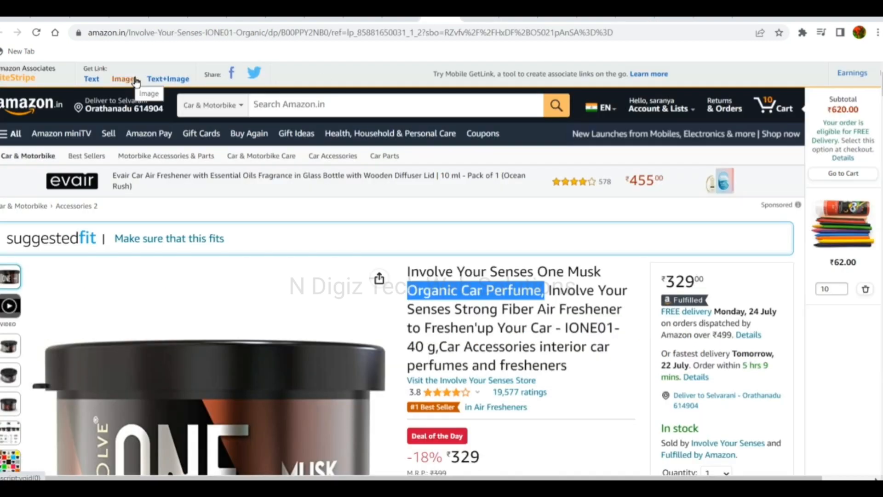
On the Amazon product page for the Involve Your Senses One Musk perfume, generate the Text+Image affiliate link and copy its HTML.
left_click(157, 80)
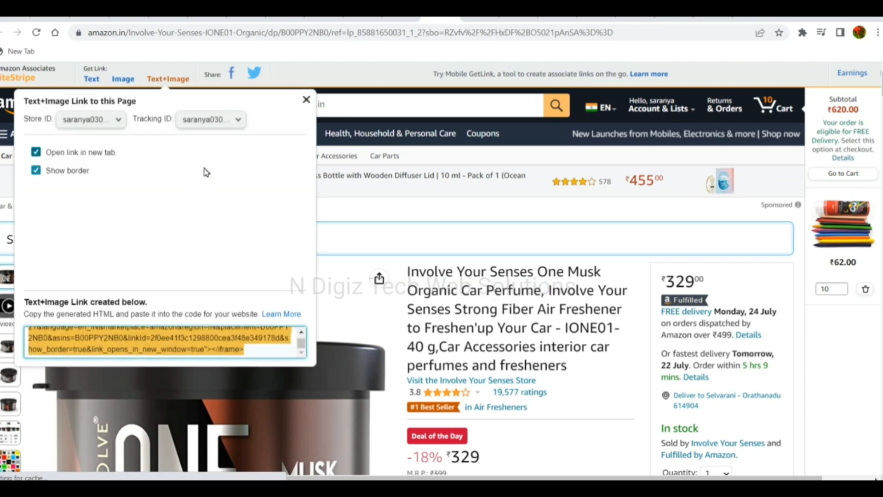
right_click(218, 339)
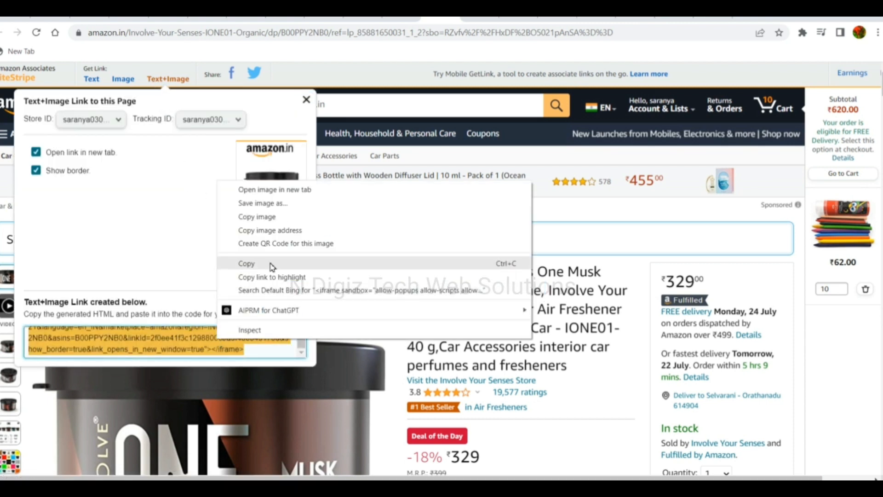
left_click(240, 263)
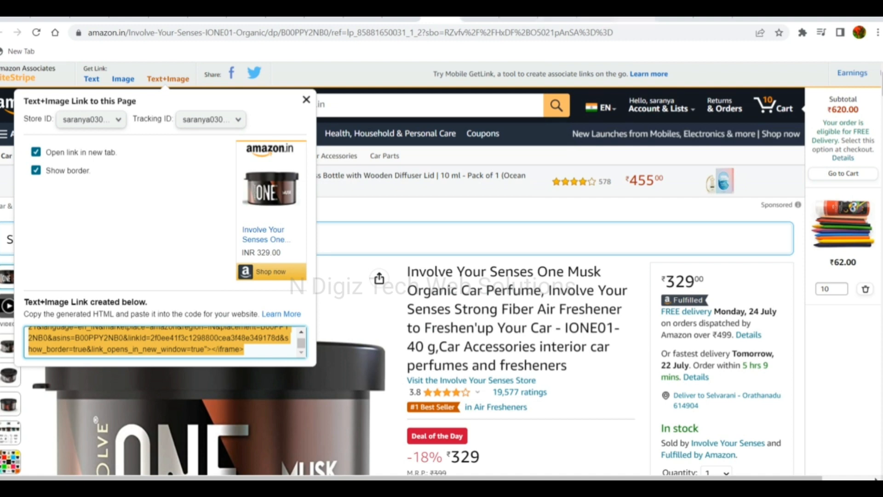
Switch back to the WordPress editor, paste the affiliate iframe code into the Custom HTML block and preview the ad.
left_click(635, 18)
key("ctrl+v")
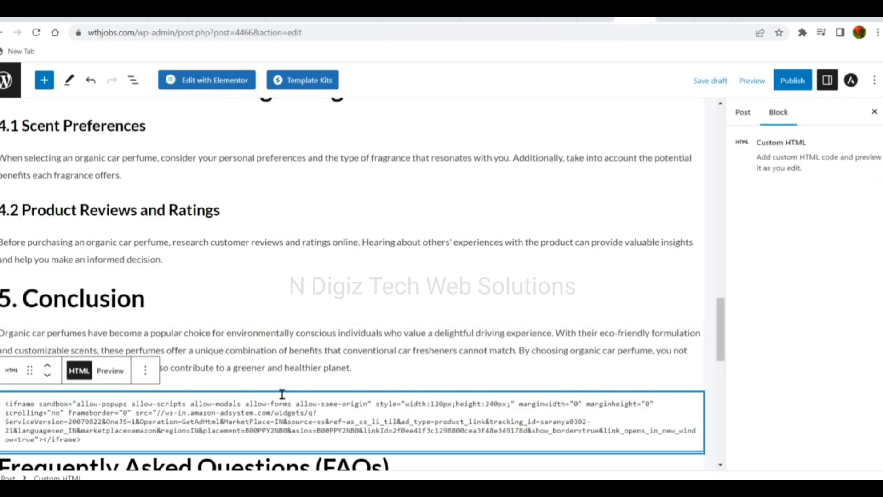
left_click(115, 369)
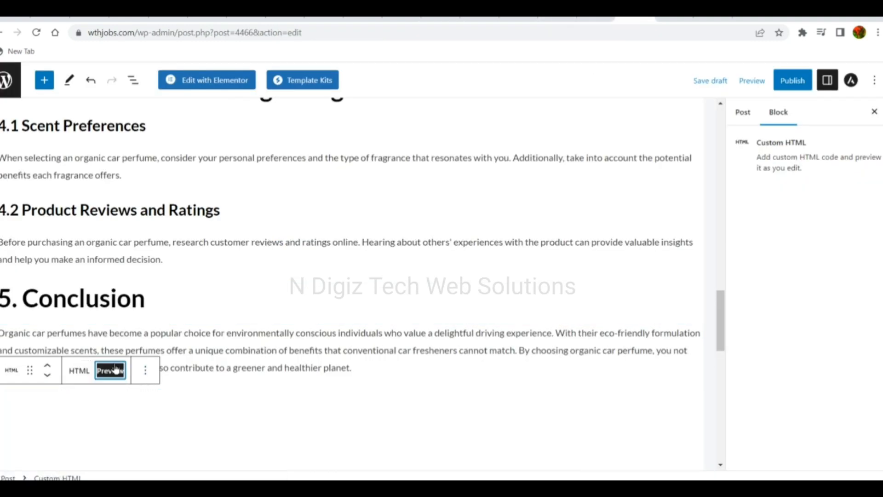
scroll(717, 322, "down", 3)
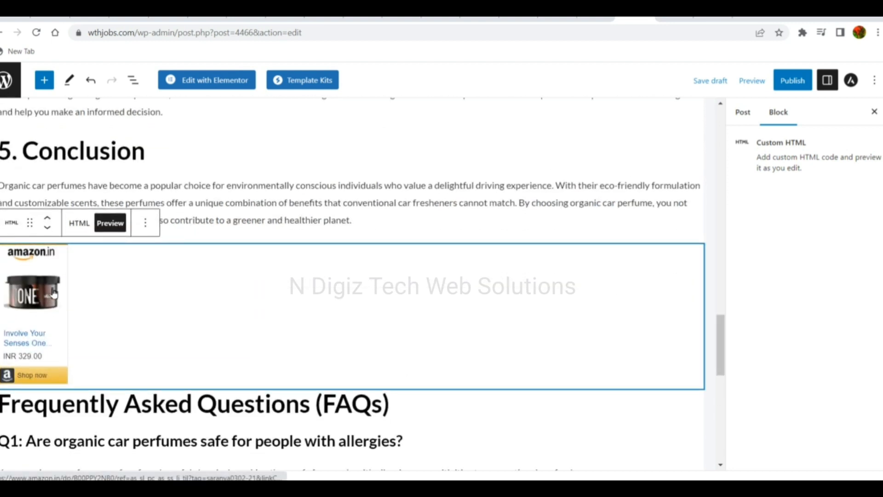
left_click(145, 223)
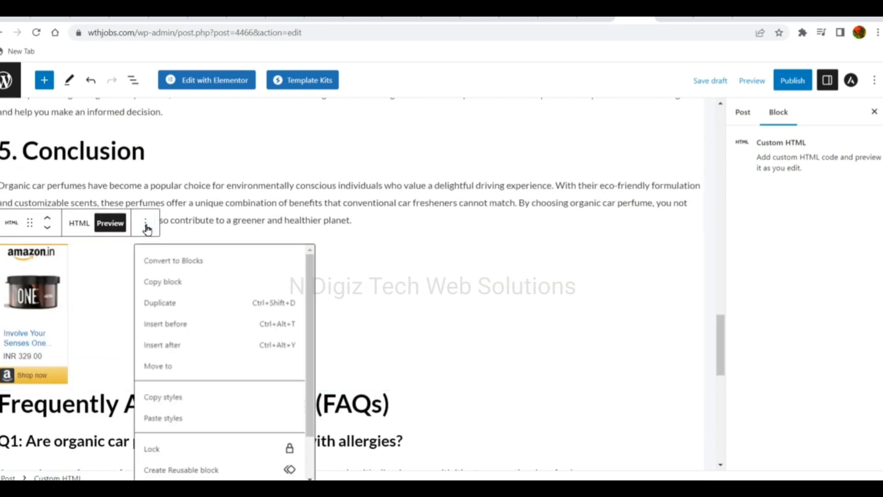
left_click(47, 299)
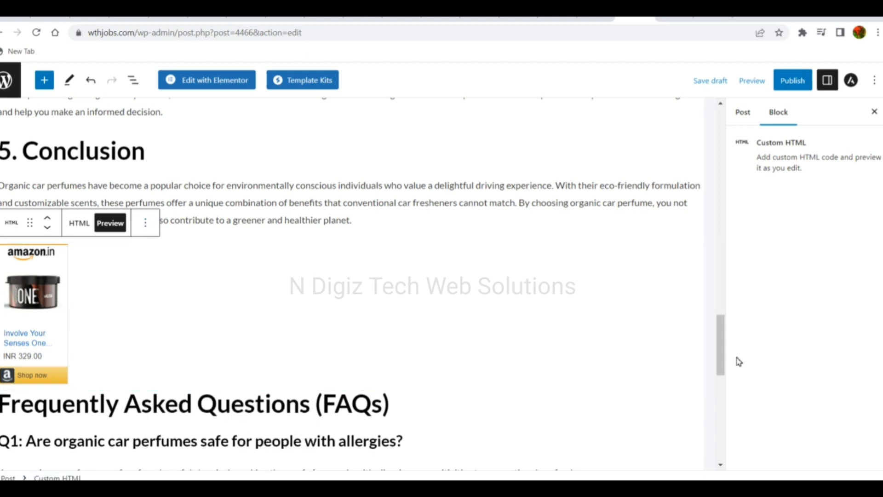
mouse_move(721, 345)
left_mouse_down()
mouse_move(712, 403)
mouse_move(715, 335)
mouse_move(713, 345)
left_mouse_up()
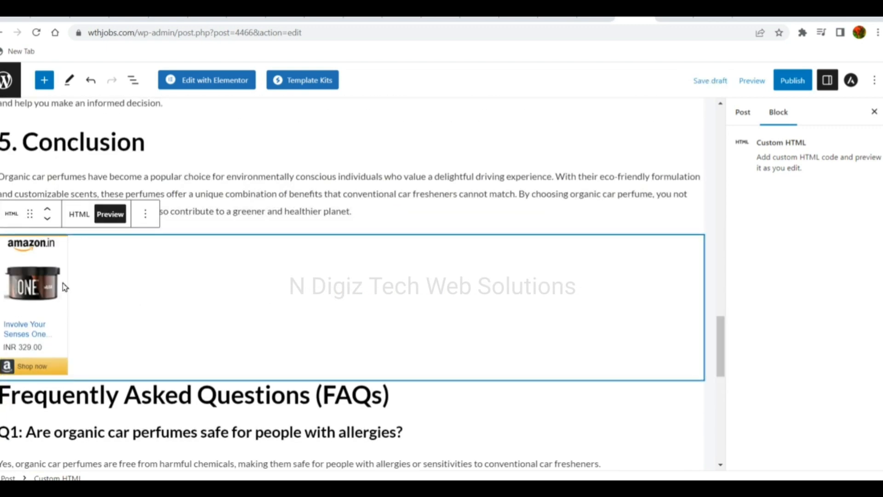
left_click(146, 217)
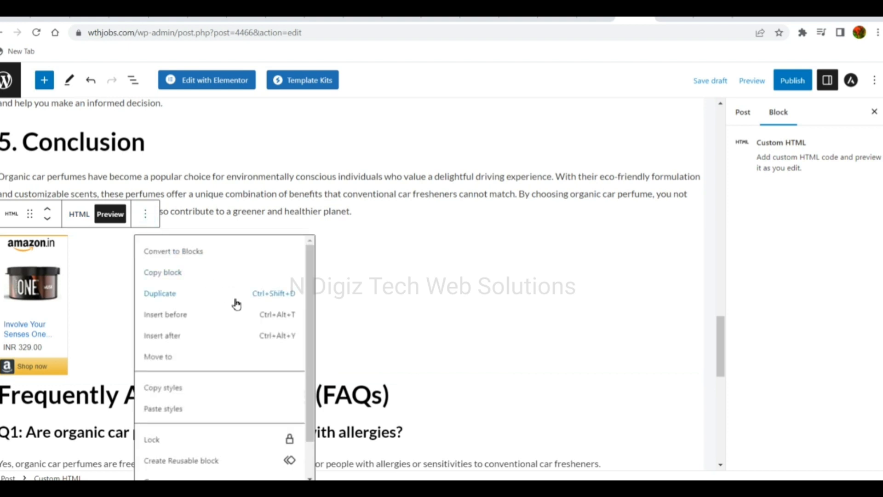
scroll(303, 434, "down", 2)
scroll(303, 435, "up", 2)
left_click(113, 279)
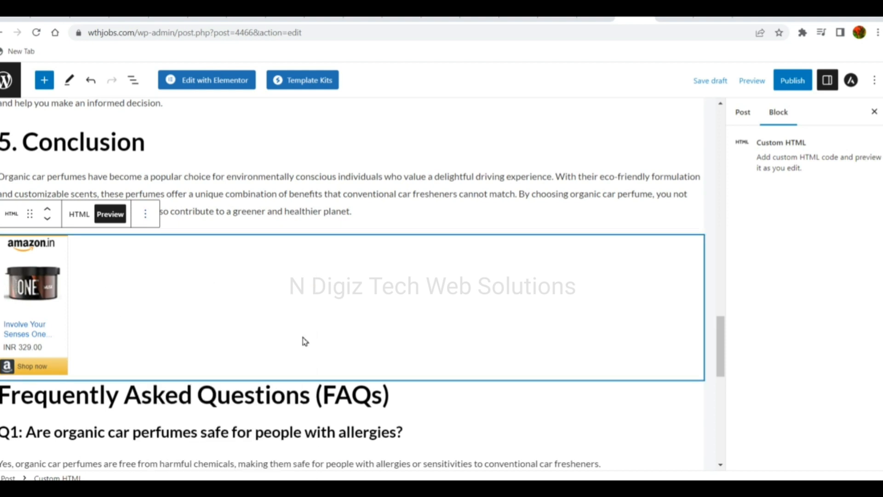
Preview the post in a new tab and check the article down to the Amazon product ad below the conclusion.
left_click(750, 82)
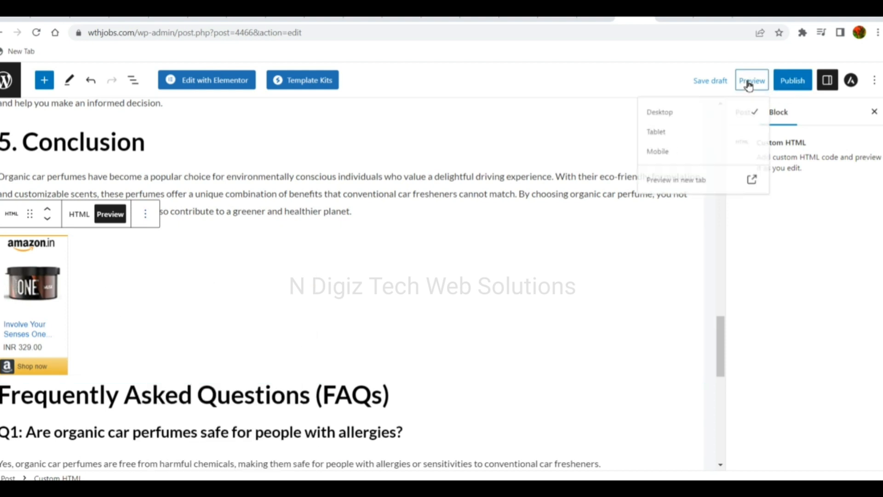
left_click(684, 186)
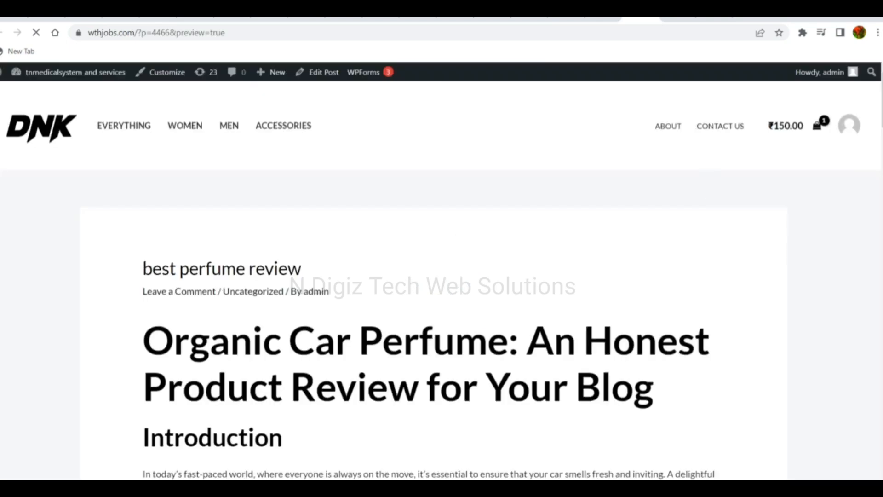
scroll(428, 284, "down", 20)
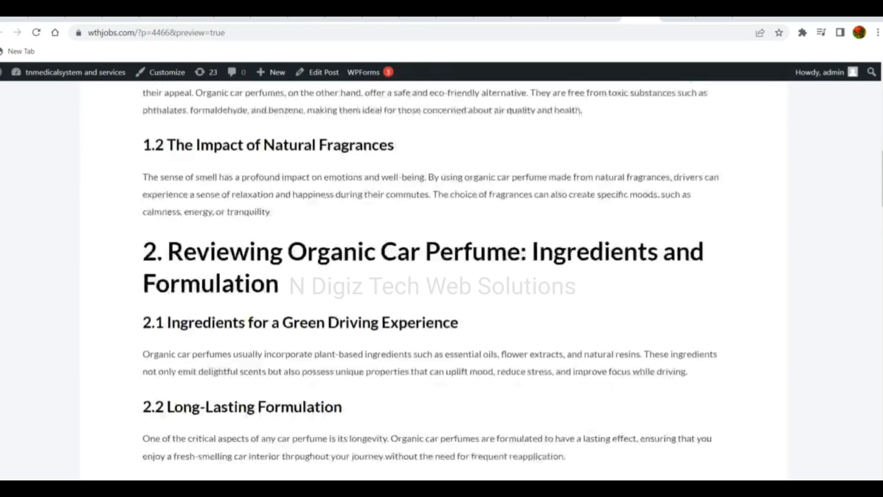
scroll(433, 276, "down", 2)
scroll(432, 276, "down", 2)
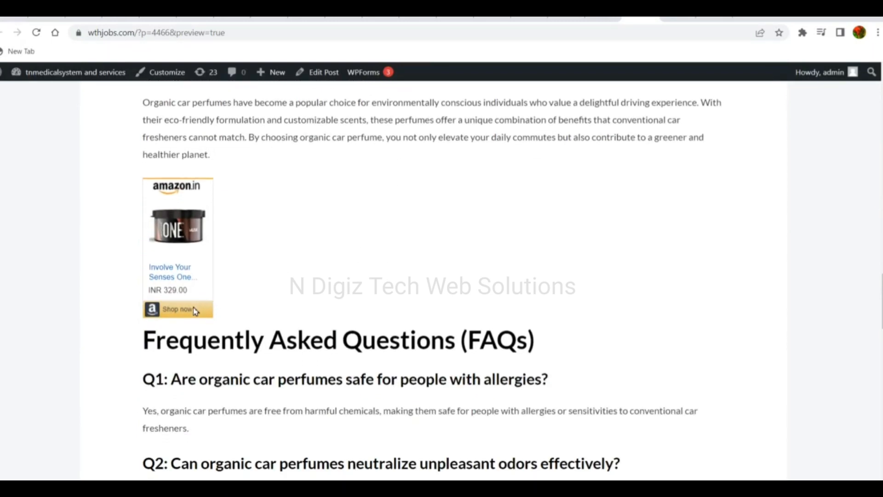
Open the product ad's affiliate link from the preview to check its Amazon page, and return to the post editor.
left_click(172, 220)
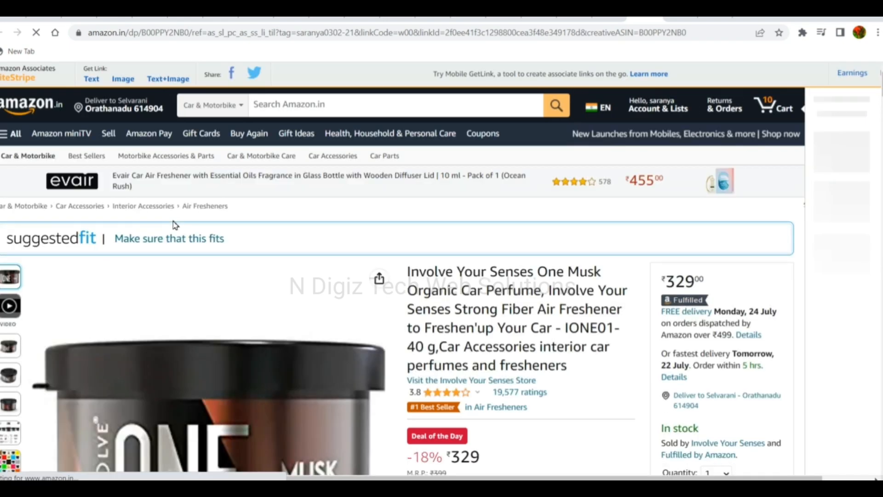
left_click_drag(882, 84, 882, 105)
left_click(610, 19)
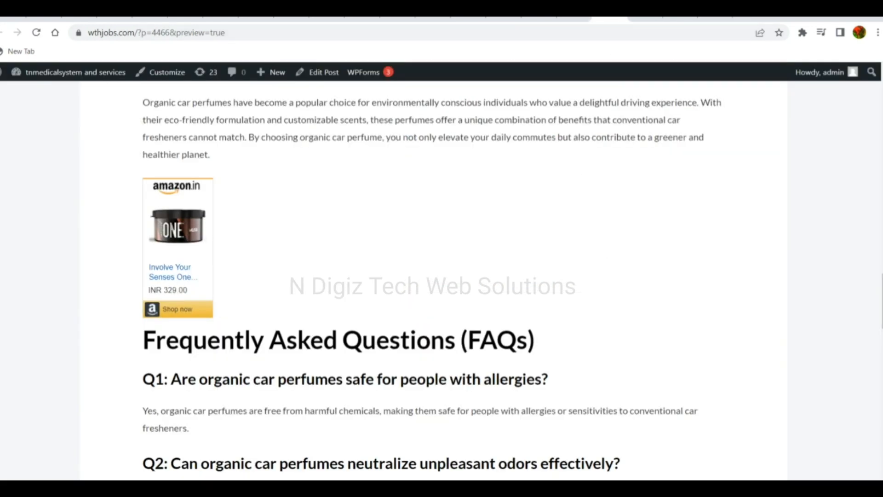
left_click(574, 18)
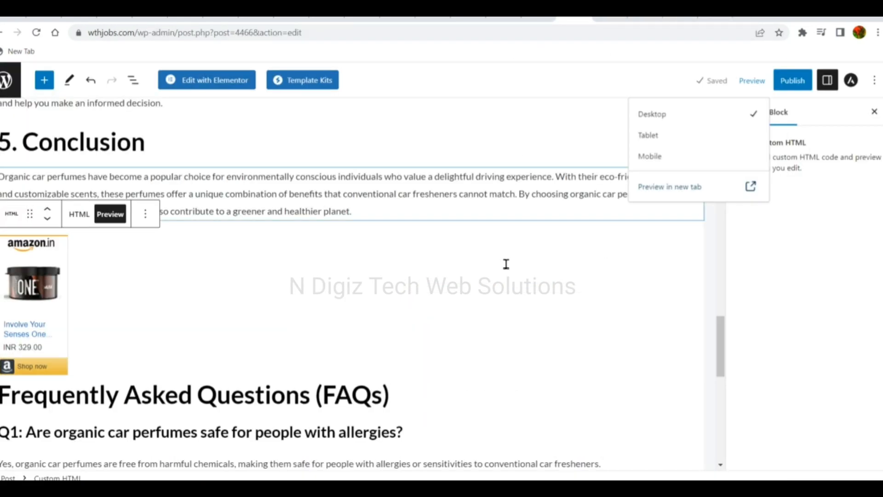